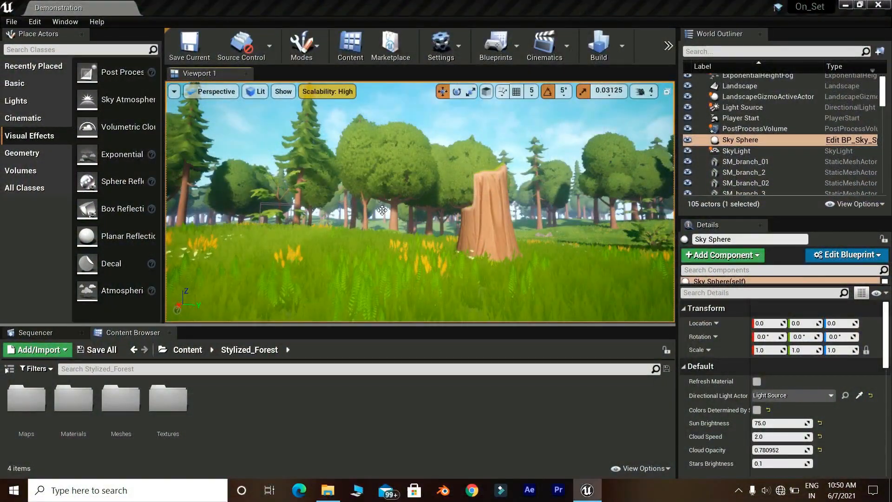
pyautogui.moveTo(381, 210); pyautogui.dragTo(342, 240, button='right')
pyautogui.click(403, 247)
pyautogui.moveTo(402, 248); pyautogui.dragTo(344, 218, button='right')
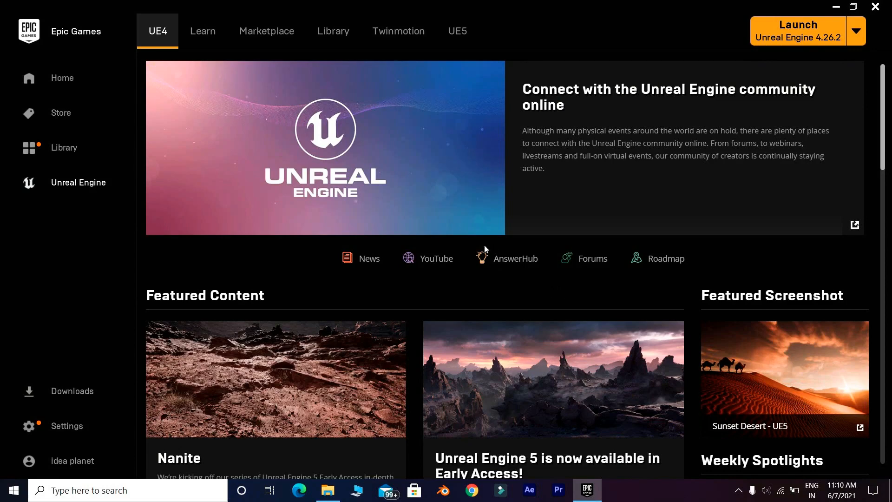
# Open the Stylized Forest product page from the Free For The Month collection in the Epic Games Launcher's Marketplace
pyautogui.click(272, 32)
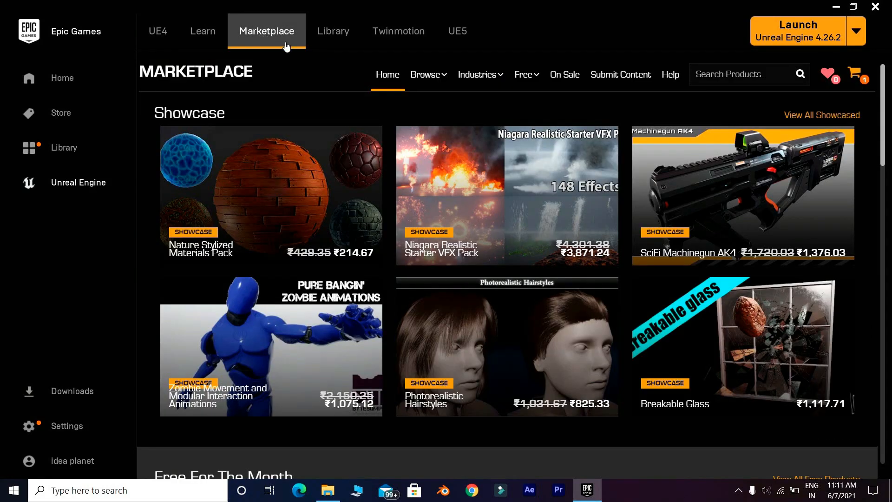
pyautogui.moveTo(520, 90)
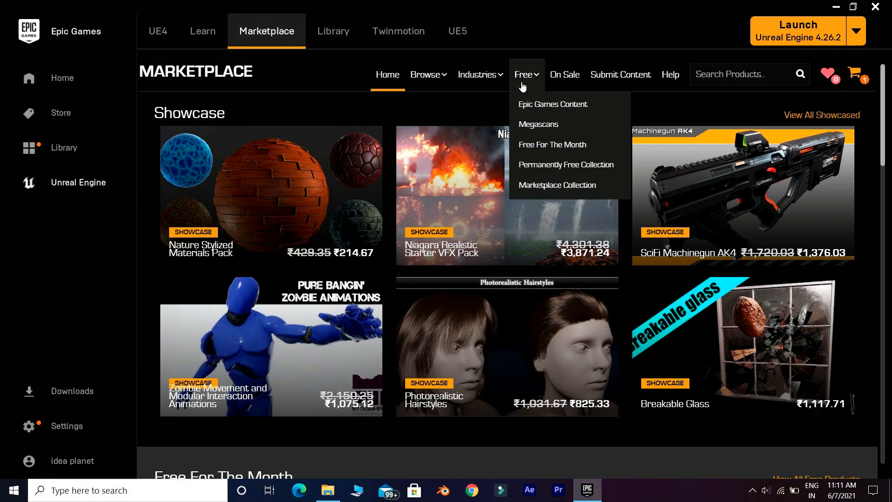
pyautogui.click(555, 145)
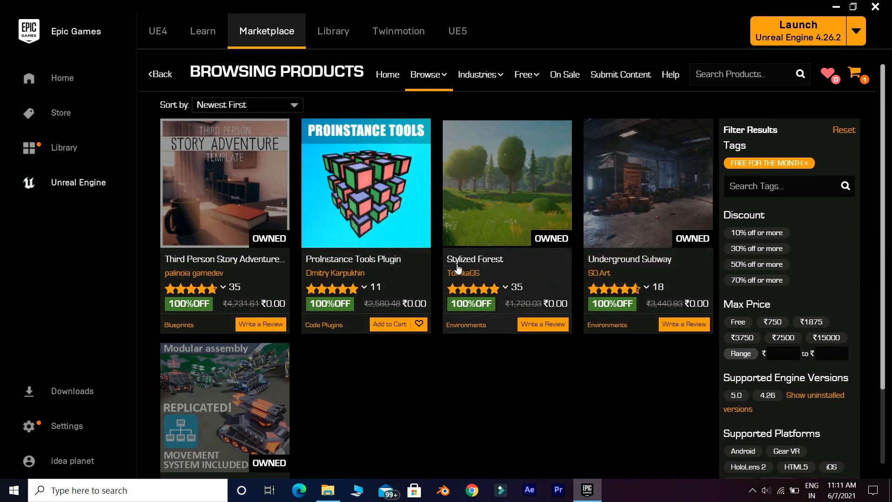
pyautogui.click(507, 229)
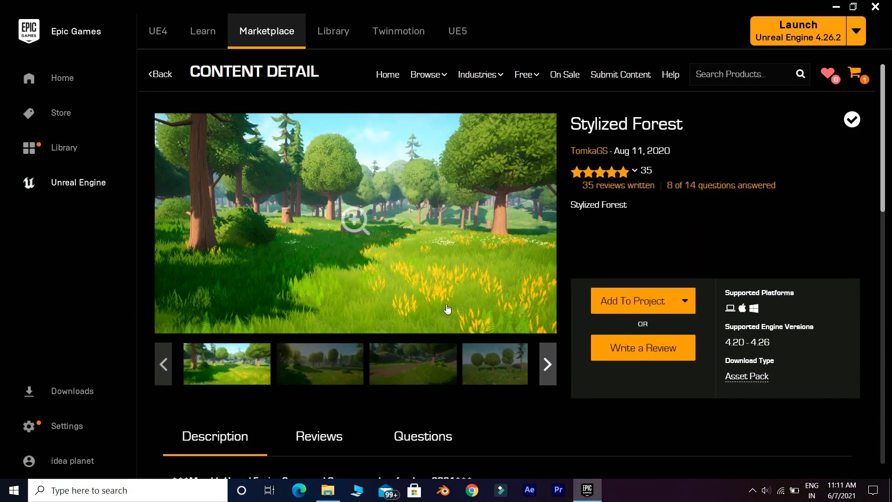
# Look through the preview images of the Stylized Forest asset pack
pyautogui.click(340, 363)
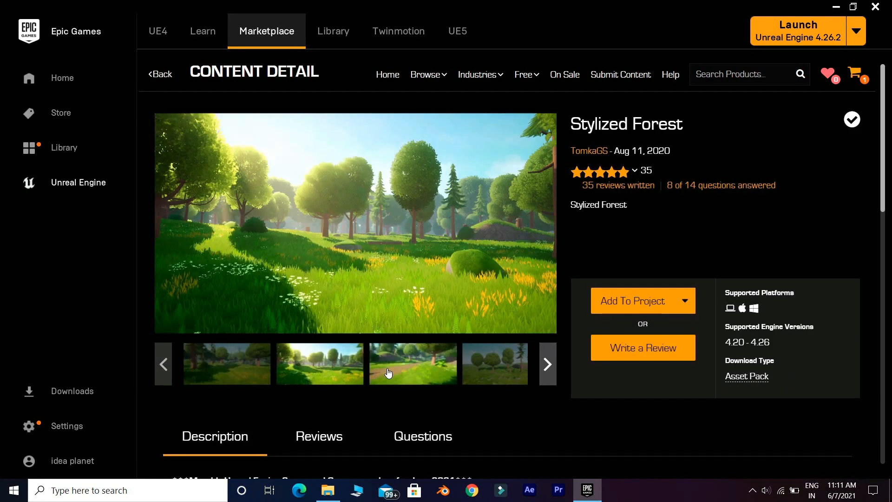
pyautogui.click(388, 373)
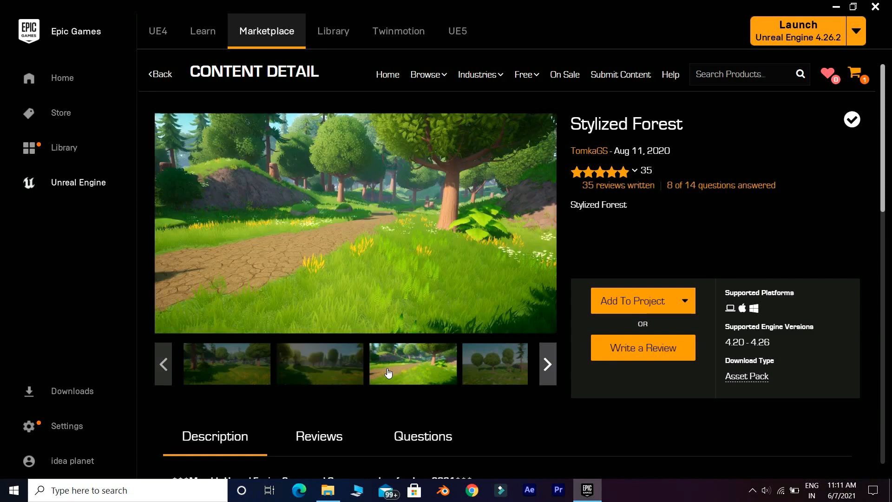
pyautogui.click(487, 367)
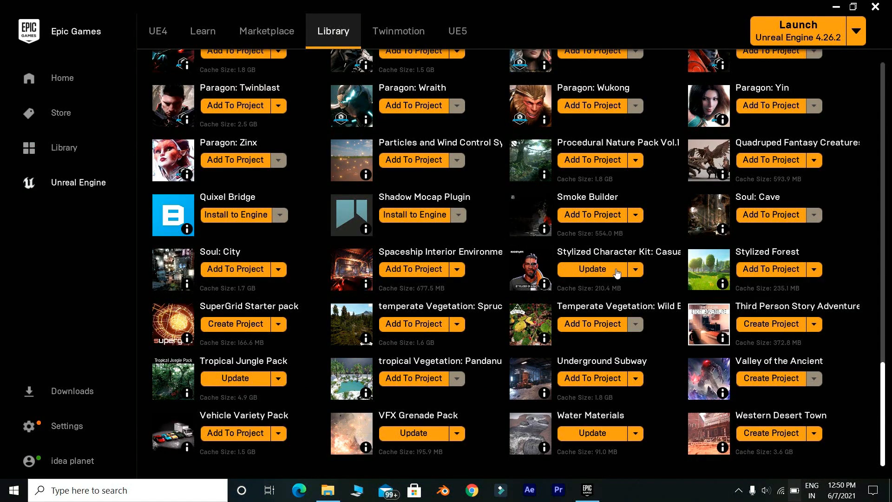
# Add the Stylized Forest asset pack from the library to the Forest project
pyautogui.click(753, 274)
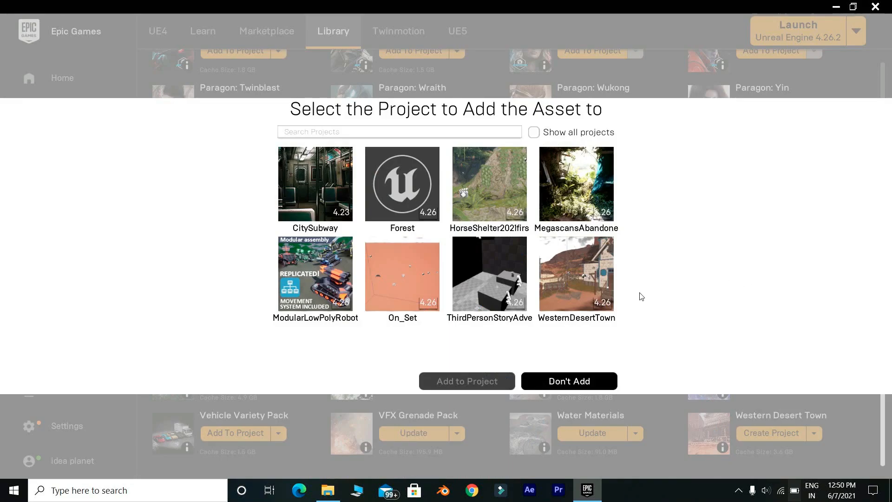
pyautogui.click(411, 201)
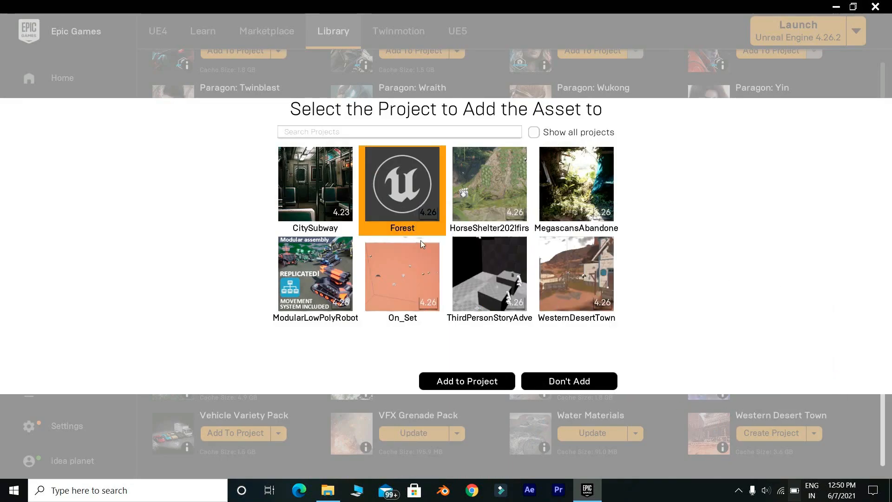
pyautogui.click(464, 379)
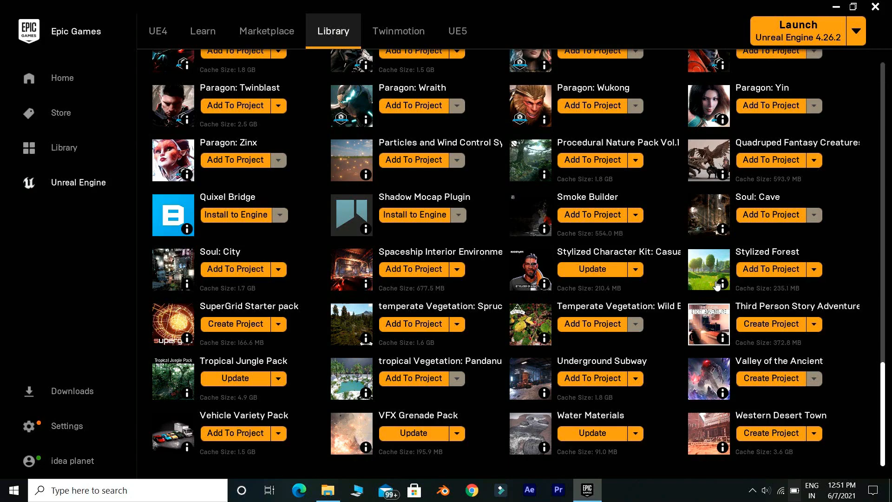
pyautogui.moveTo(726, 283)
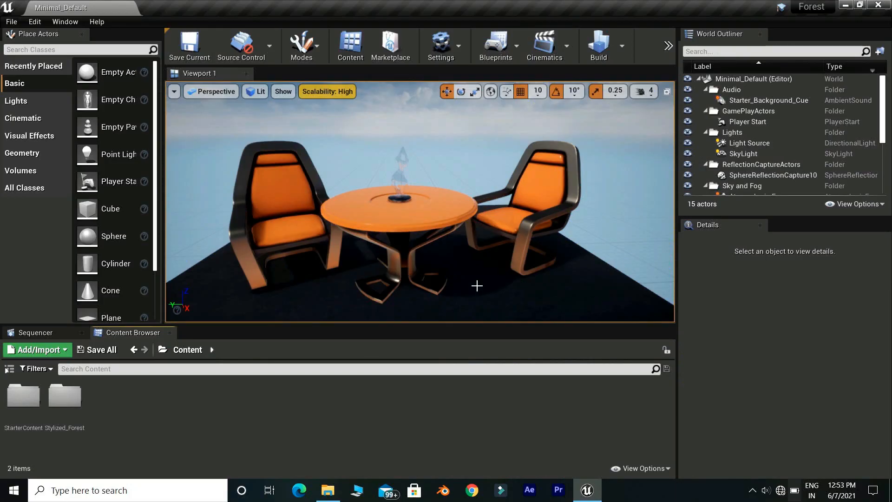
# In the Forest project's Unreal Editor, delete the floor beneath the table and chairs
pyautogui.moveTo(493, 191); pyautogui.dragTo(490, 194, button='right')
pyautogui.press('s')
pyautogui.moveTo(465, 220); pyautogui.dragTo(460, 228, button='middle')
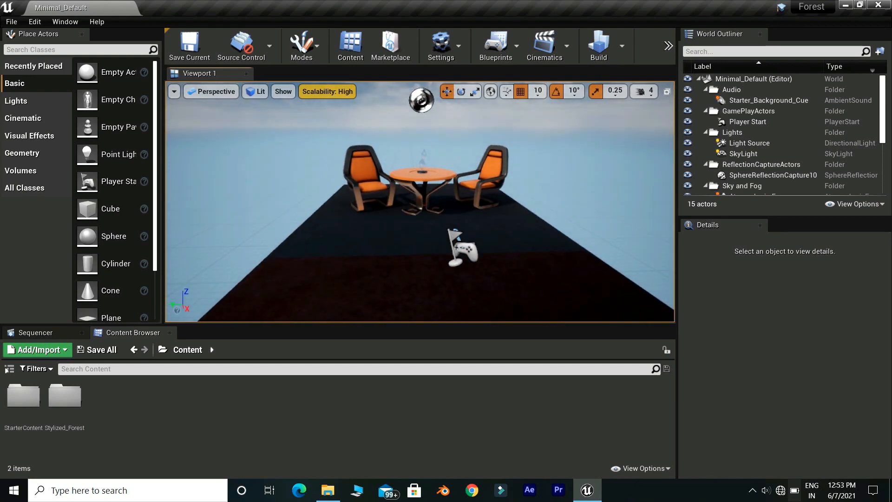
pyautogui.click(421, 276)
pyautogui.press('Delete')
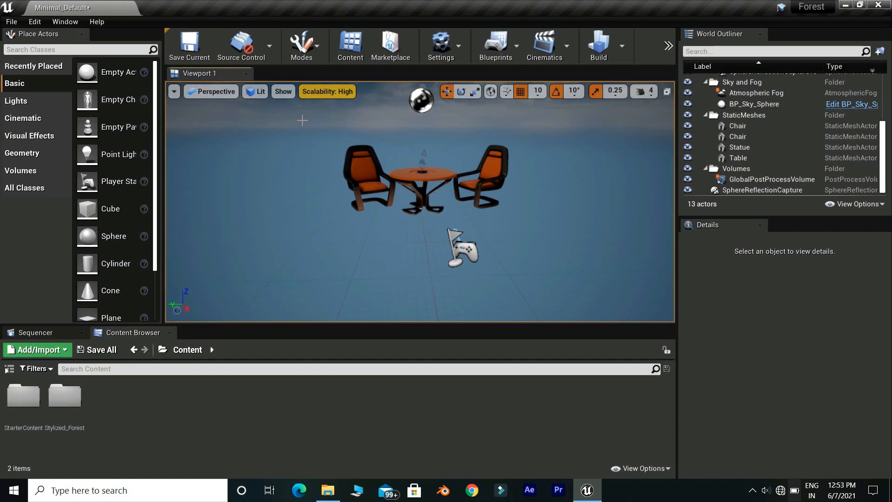
# Switch to Landscape mode and inspect the height of the new landscape grid against the table and chairs
pyautogui.click(307, 58)
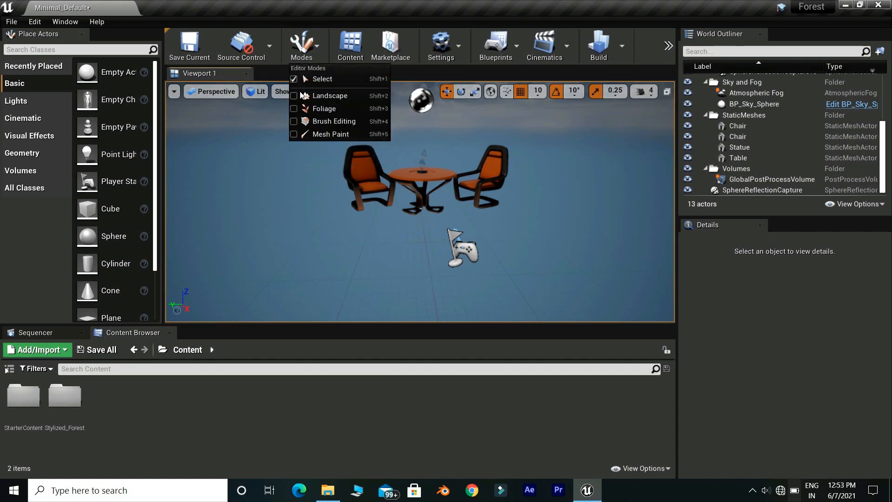
pyautogui.click(311, 96)
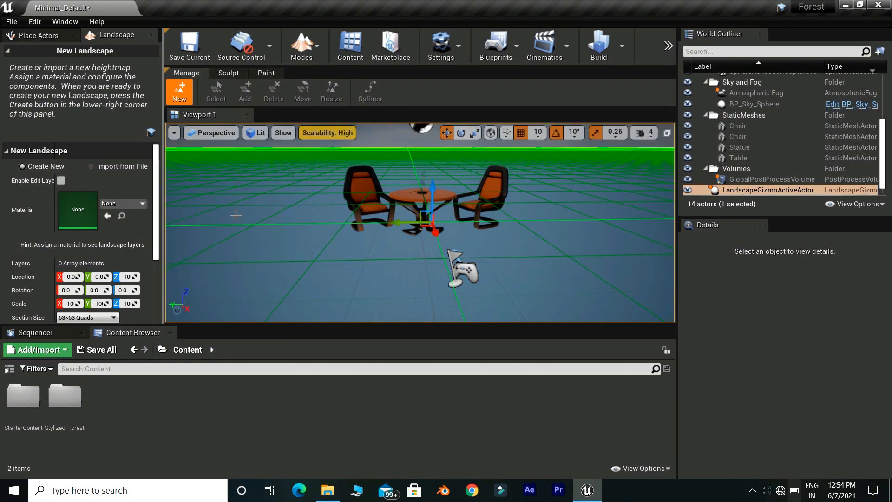
pyautogui.moveTo(404, 237)
pyautogui.mouseDown(button='right')
pyautogui.moveTo(411, 229)
pyautogui.moveTo(304, 237)
pyautogui.moveTo(423, 233)
pyautogui.moveTo(397, 231)
pyautogui.moveTo(413, 231)
pyautogui.mouseUp(button='right')
pyautogui.press('q')
pyautogui.press('e')
pyautogui.moveTo(413, 232); pyautogui.dragTo(438, 227, button='middle')
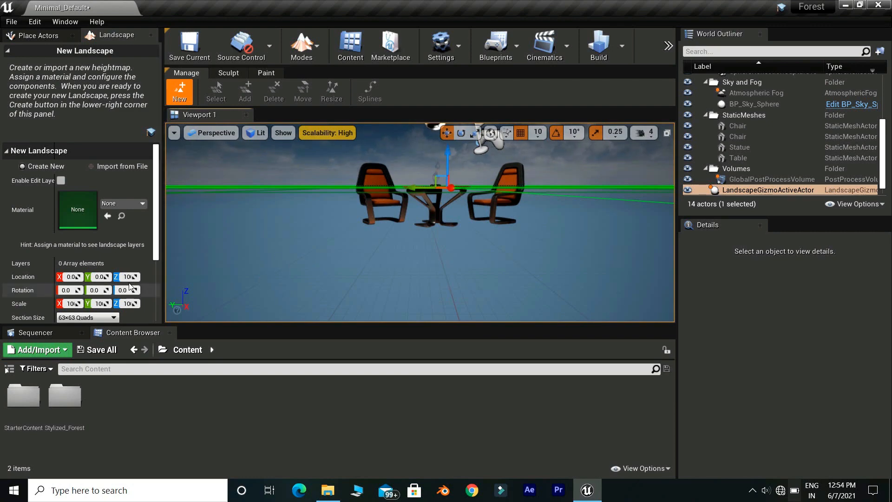
# Set the new landscape's Z location to about 33
pyautogui.moveTo(125, 277); pyautogui.dragTo(153, 277)
pyautogui.press('w')
pyautogui.moveTo(427, 253); pyautogui.dragTo(418, 245, button='right')
pyautogui.press('s')
pyautogui.moveTo(418, 246); pyautogui.dragTo(403, 211, button='middle')
pyautogui.moveTo(432, 262)
pyautogui.mouseDown(button='right')
pyautogui.moveTo(439, 273)
pyautogui.moveTo(432, 265)
pyautogui.mouseUp(button='right')
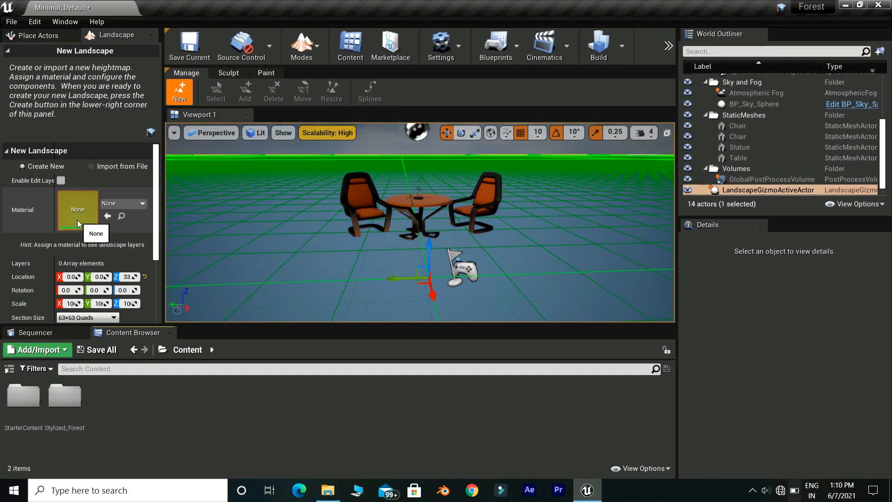
# Assign the M_Ground_Moss material from StarterContent's Materials folder to the new landscape
pyautogui.doubleClick(26, 399)
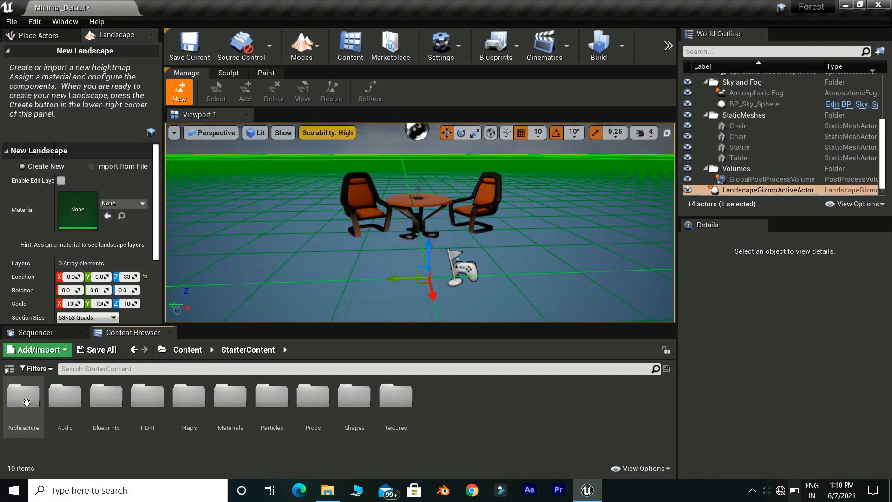
pyautogui.doubleClick(224, 412)
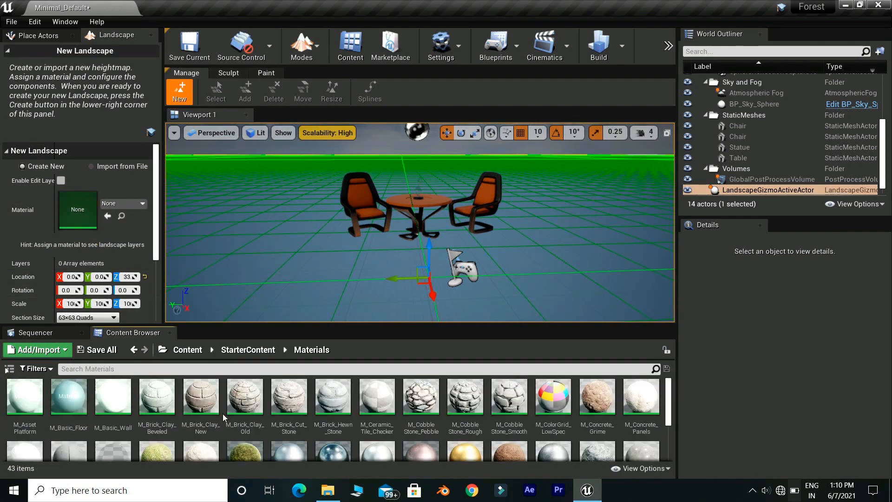
pyautogui.click(241, 447)
pyautogui.scroll(-2, 243, 432)
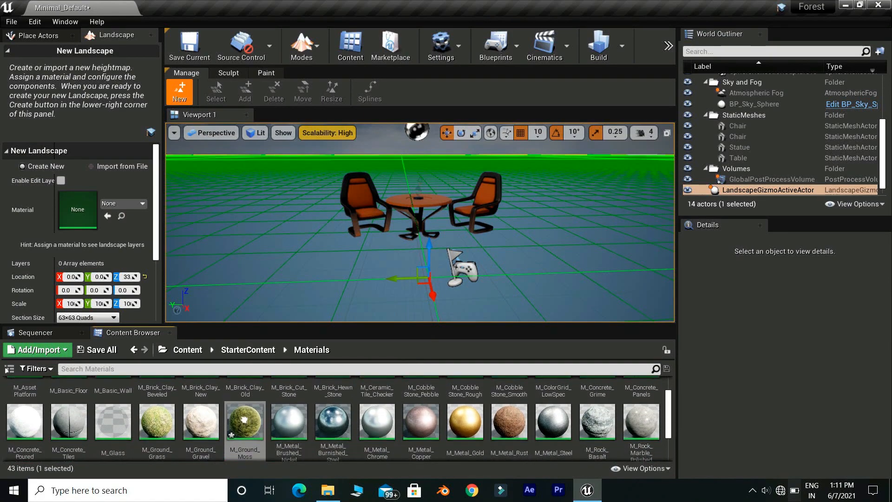
pyautogui.moveTo(239, 414); pyautogui.dragTo(79, 215)
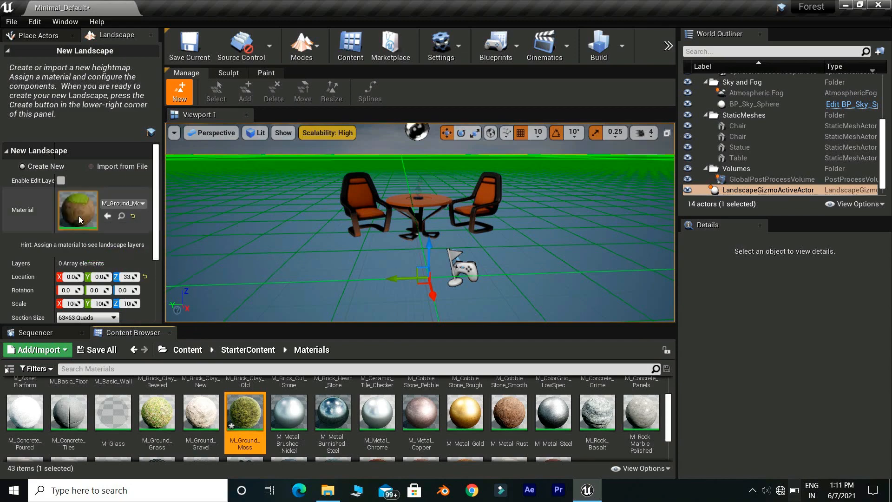
# Create the landscape with the 63x63 quads section size and 8 × 8 components
pyautogui.scroll(-3, 79, 223)
pyautogui.scroll(-1, 124, 229)
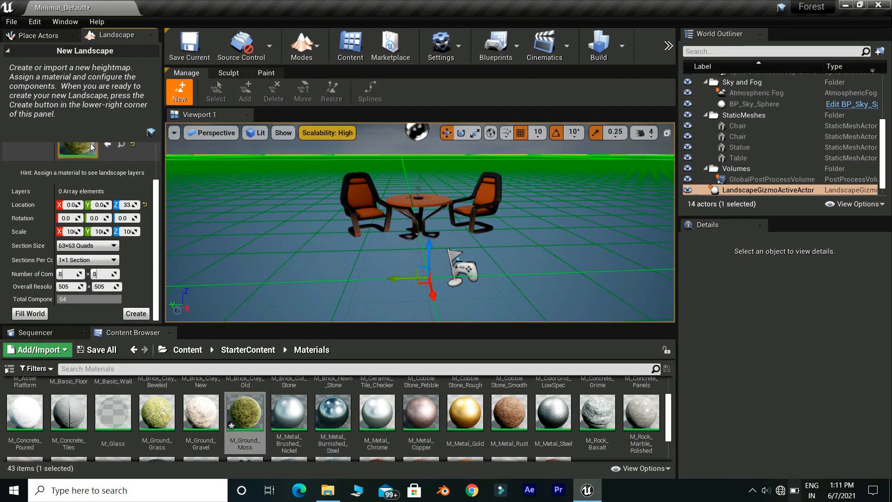
pyautogui.click(135, 313)
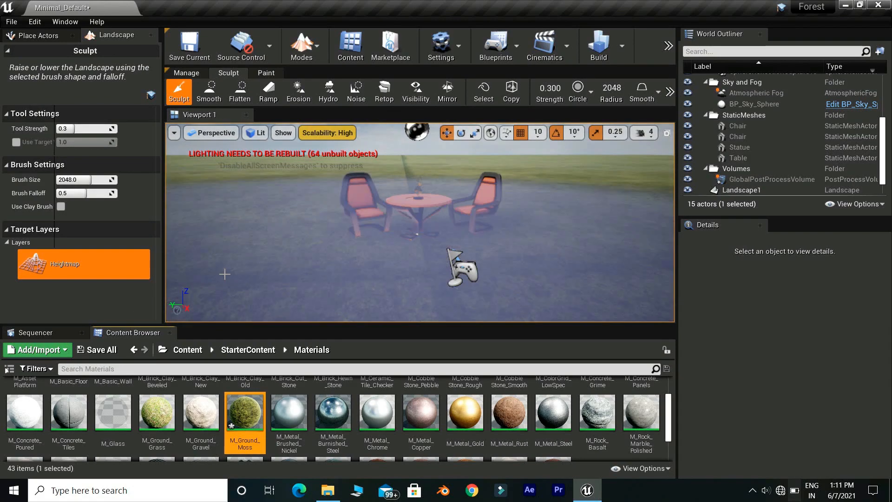
# Roughen the landscape surface with the Erosion tool, using a brush size of 8192 and a strength of 0.3
pyautogui.moveTo(361, 212)
pyautogui.mouseDown(button='right')
pyautogui.moveTo(380, 201)
pyautogui.moveTo(367, 195)
pyautogui.moveTo(363, 210)
pyautogui.moveTo(353, 209)
pyautogui.moveTo(344, 195)
pyautogui.moveTo(243, 187)
pyautogui.moveTo(298, 198)
pyautogui.moveTo(274, 209)
pyautogui.moveTo(284, 208)
pyautogui.mouseUp(button='right')
pyautogui.press('s')
pyautogui.press('s')
pyautogui.press('s')
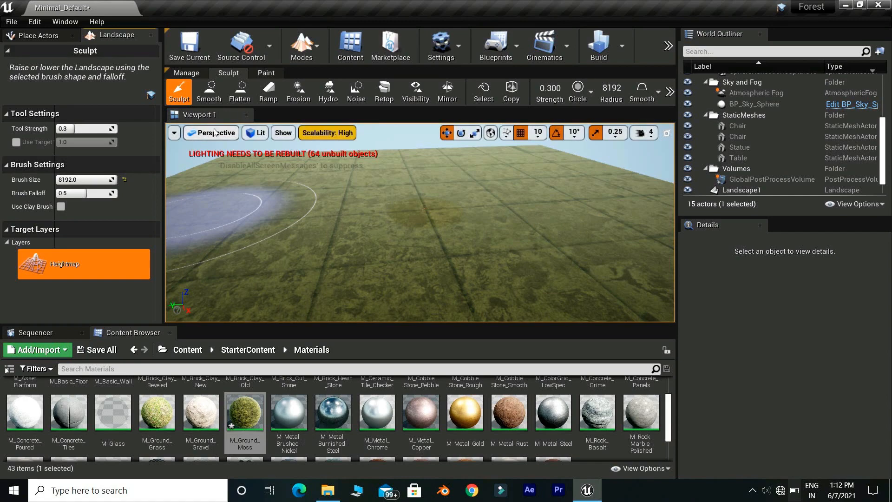
pyautogui.click(298, 91)
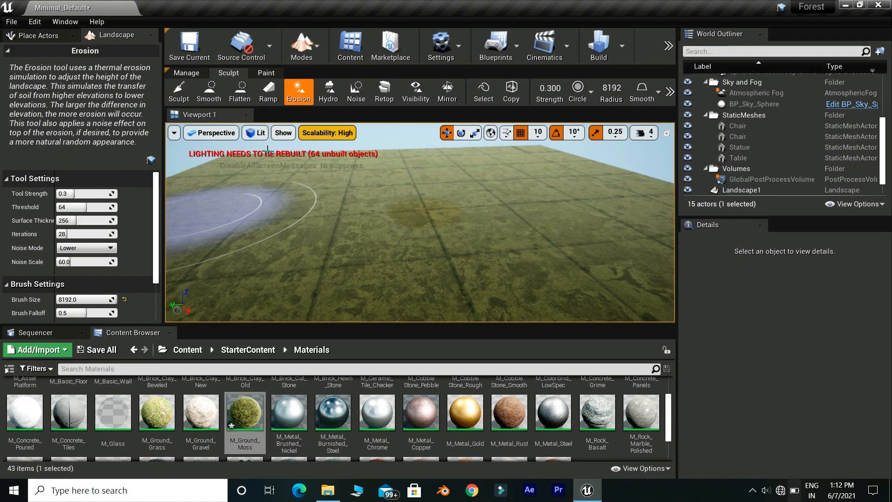
pyautogui.moveTo(336, 222)
pyautogui.mouseDown()
pyautogui.moveTo(537, 283)
pyautogui.moveTo(224, 204)
pyautogui.moveTo(357, 219)
pyautogui.moveTo(546, 147)
pyautogui.mouseUp()
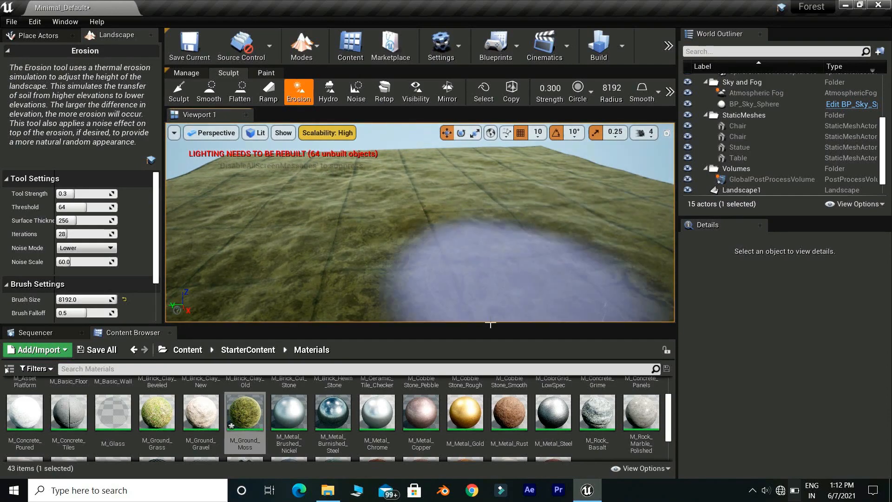
# Soften the eroded terrain with the Smooth tool at a brush size of 8192
pyautogui.moveTo(490, 320)
pyautogui.mouseDown(button='right')
pyautogui.moveTo(343, 322)
pyautogui.moveTo(232, 279)
pyautogui.mouseUp(button='right')
pyautogui.moveTo(542, 255); pyautogui.dragTo(511, 255, button='right')
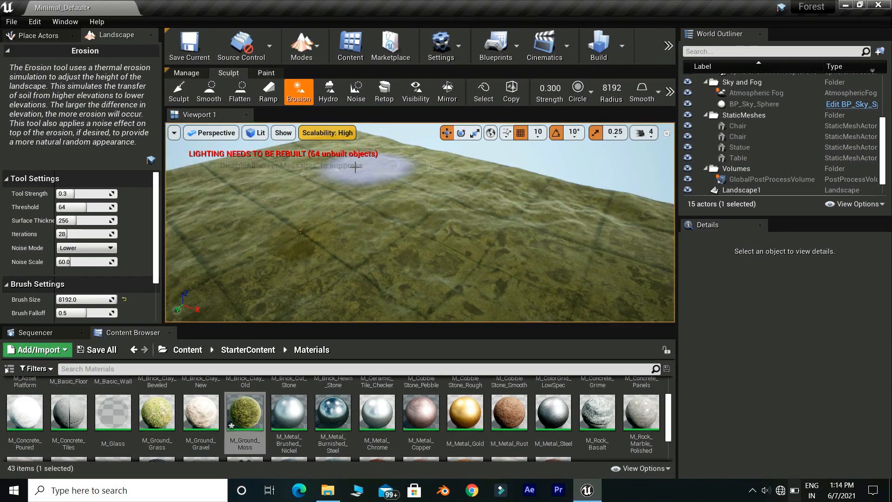
pyautogui.click(210, 92)
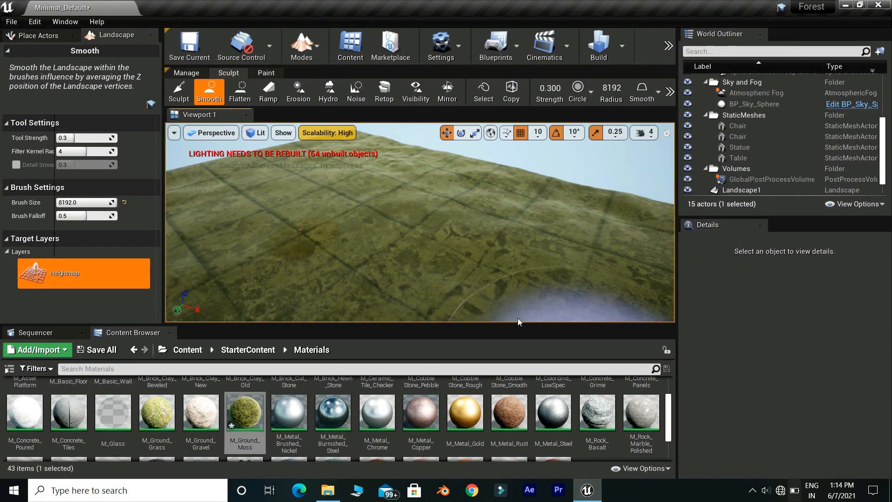
pyautogui.moveTo(450, 238); pyautogui.dragTo(381, 234, button='right')
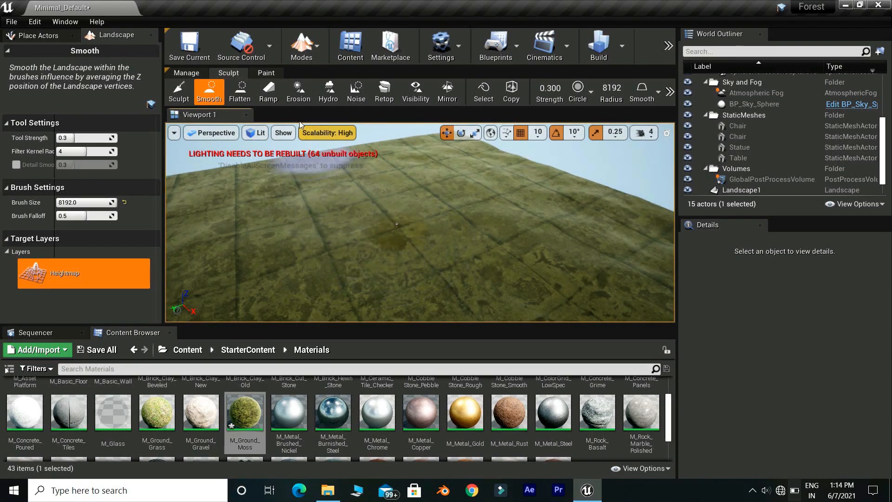
# Leave landscape sculpting and return to Select mode
pyautogui.click(304, 56)
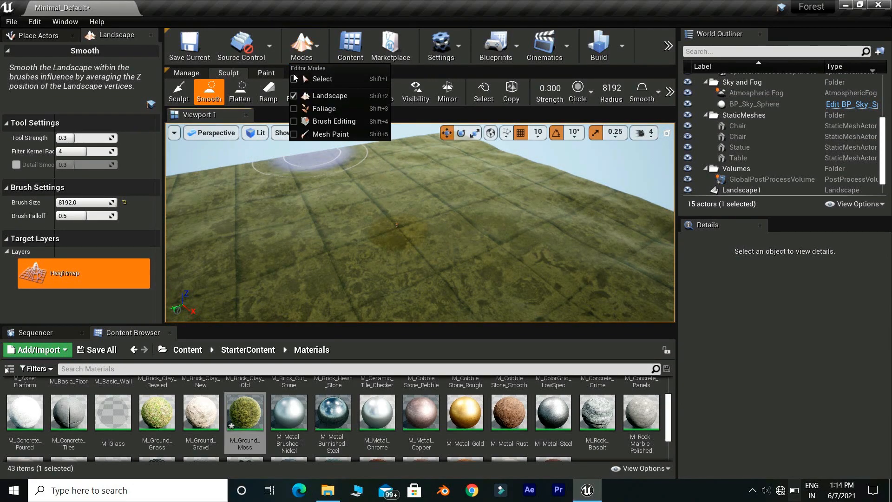
pyautogui.click(304, 80)
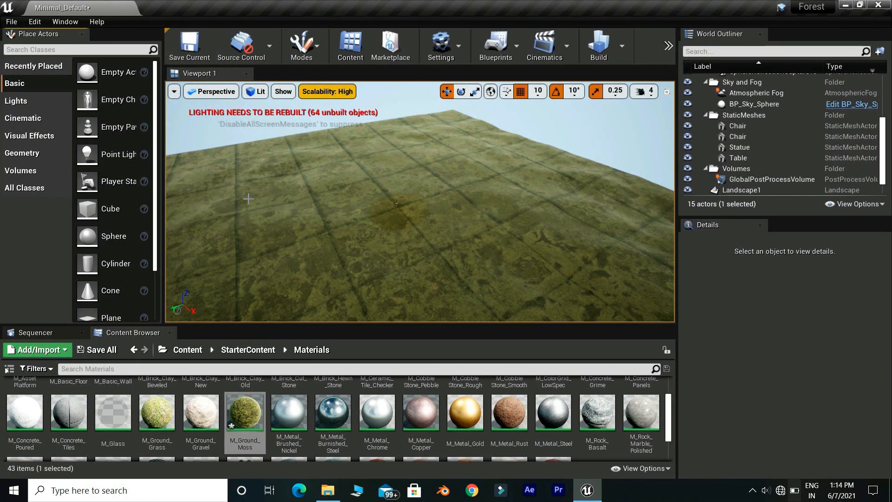
pyautogui.moveTo(421, 204); pyautogui.dragTo(374, 234, button='right')
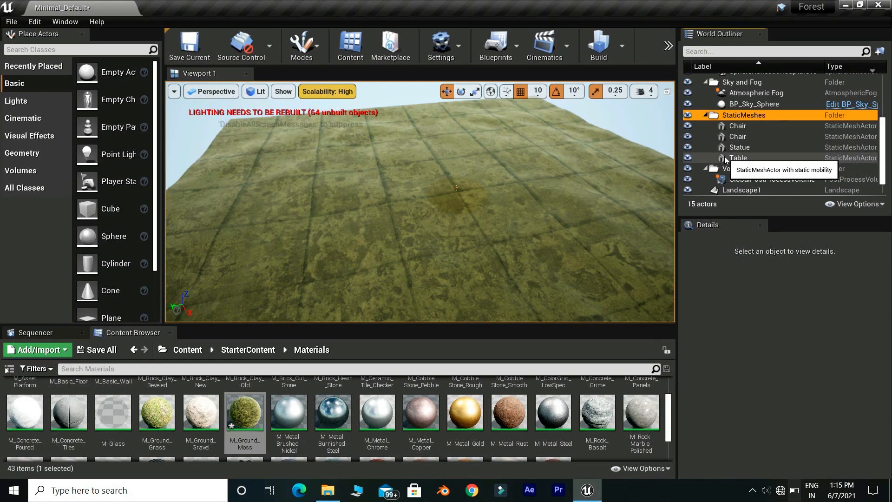
# Place the table and chairs from the StaticMeshes folder on the landscape surface
pyautogui.click(726, 159)
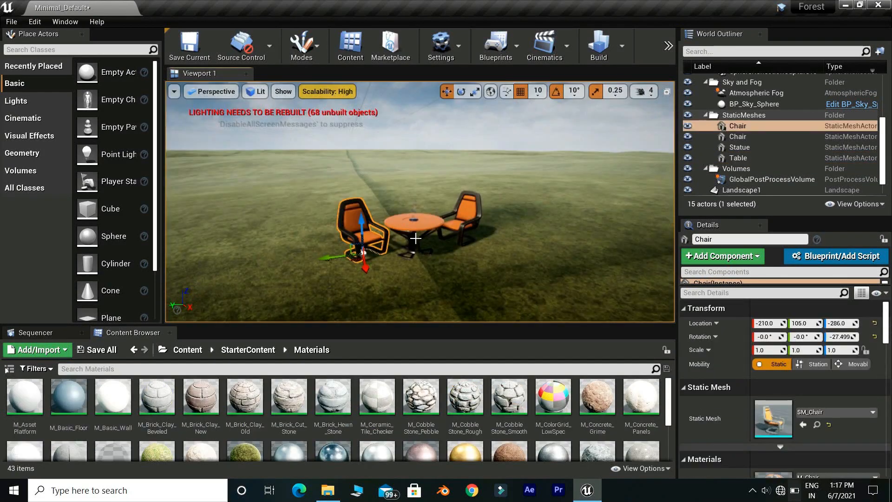
pyautogui.moveTo(415, 240); pyautogui.dragTo(417, 212, button='right')
pyautogui.moveTo(390, 174); pyautogui.dragTo(391, 182, button='right')
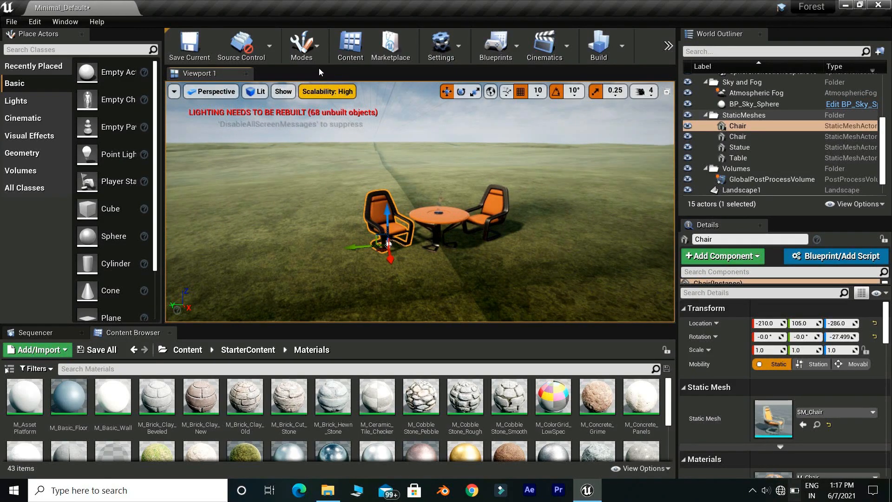
# Switch the editor to Foliage mode with the Paint tool active
pyautogui.click(303, 49)
pyautogui.click(324, 108)
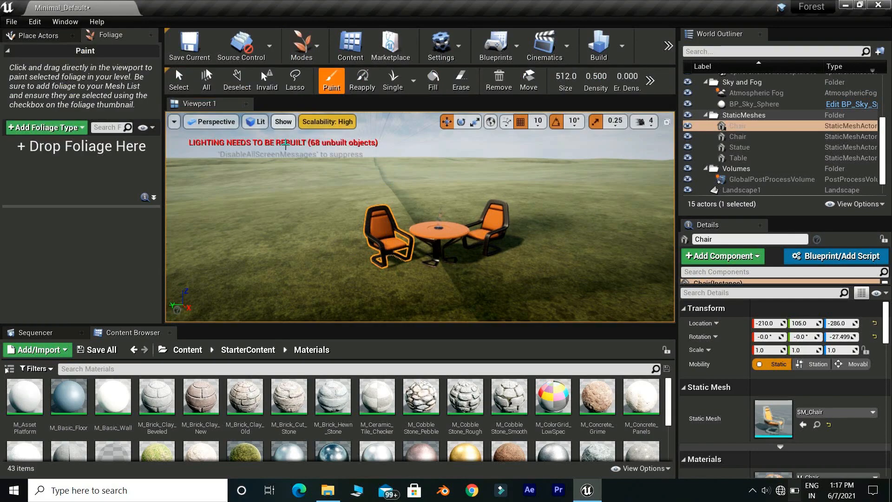
pyautogui.moveTo(258, 273); pyautogui.dragTo(247, 280, button='right')
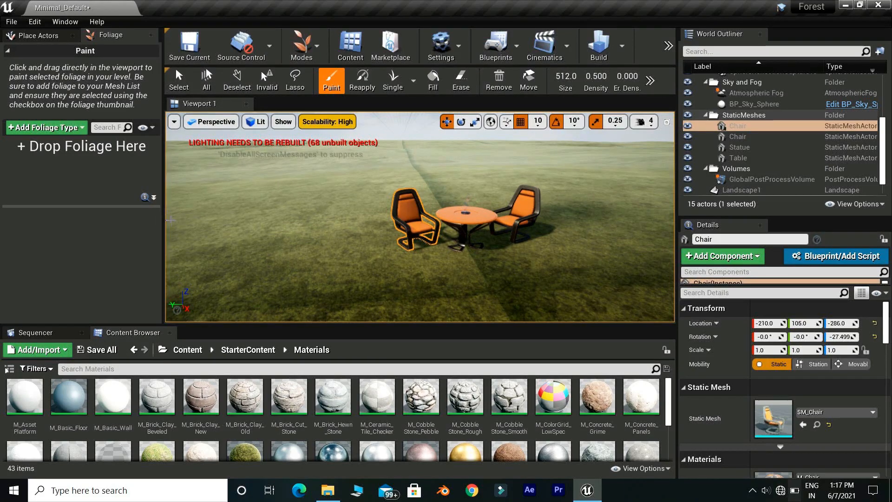
# Add all eight plant meshes from Stylized_Forest/Meshes/plants as foliage types
pyautogui.click(188, 350)
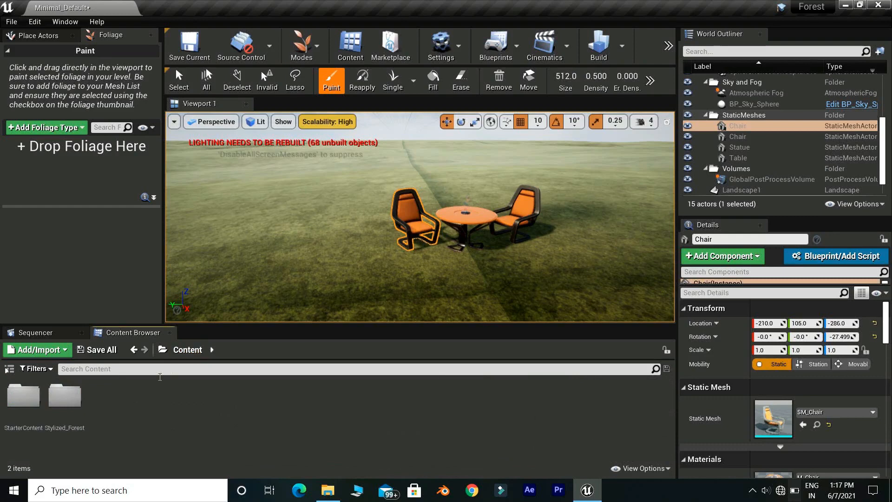
pyautogui.doubleClick(75, 408)
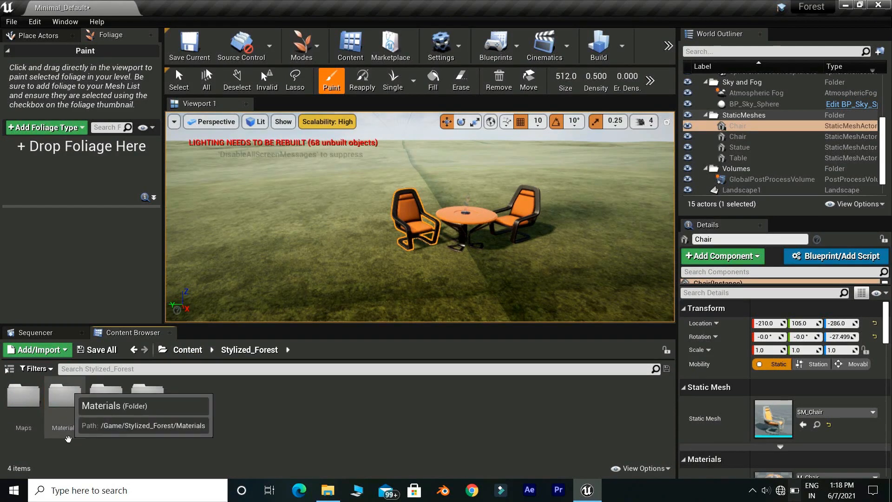
pyautogui.doubleClick(106, 400)
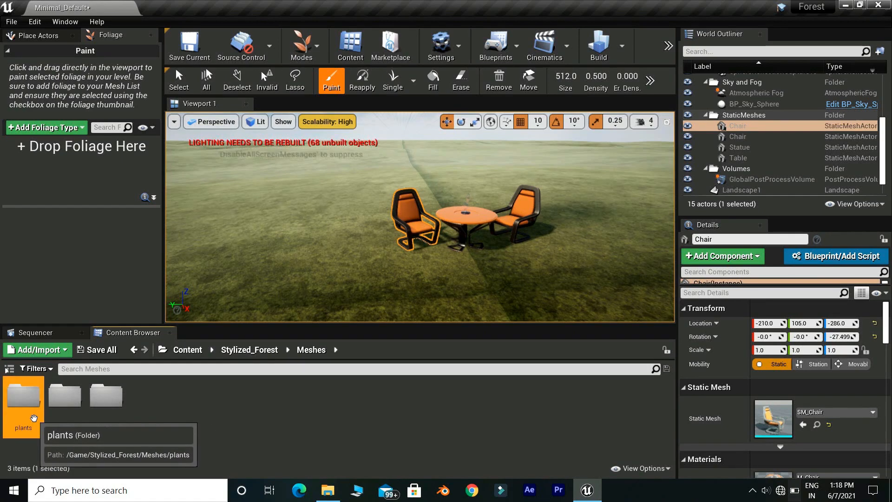
pyautogui.doubleClick(33, 417)
pyautogui.click(32, 416)
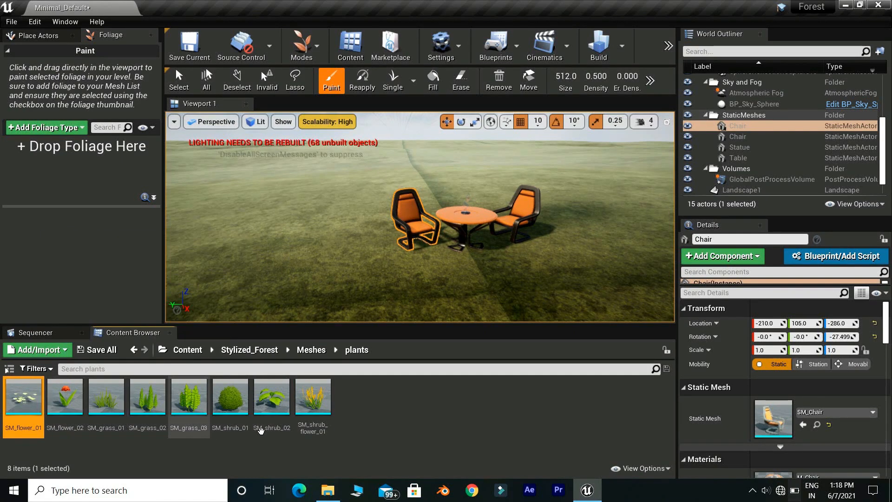
pyautogui.keyDown('shift'); pyautogui.click(311, 404); pyautogui.keyUp('shift')
pyautogui.moveTo(310, 403); pyautogui.dragTo(61, 178)
pyautogui.moveTo(61, 178); pyautogui.dragTo(60, 178)
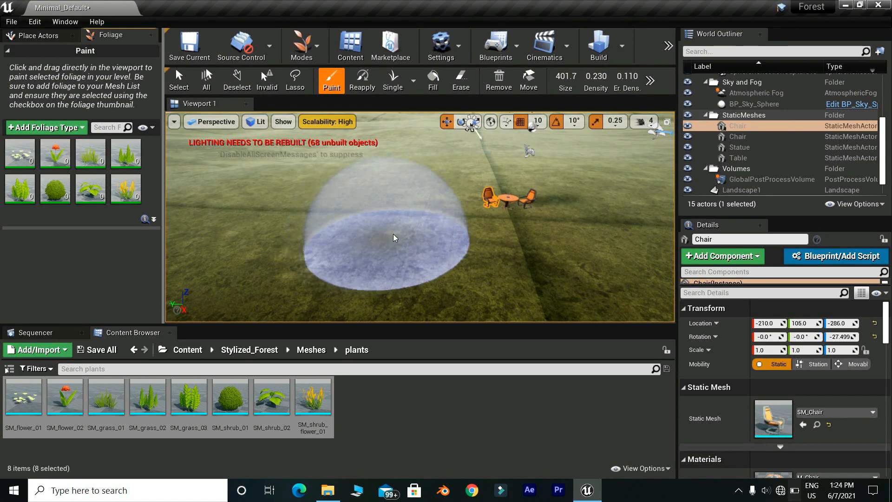
# Try painting all eight plant types on the landscape beside the table and chairs
pyautogui.click(364, 237)
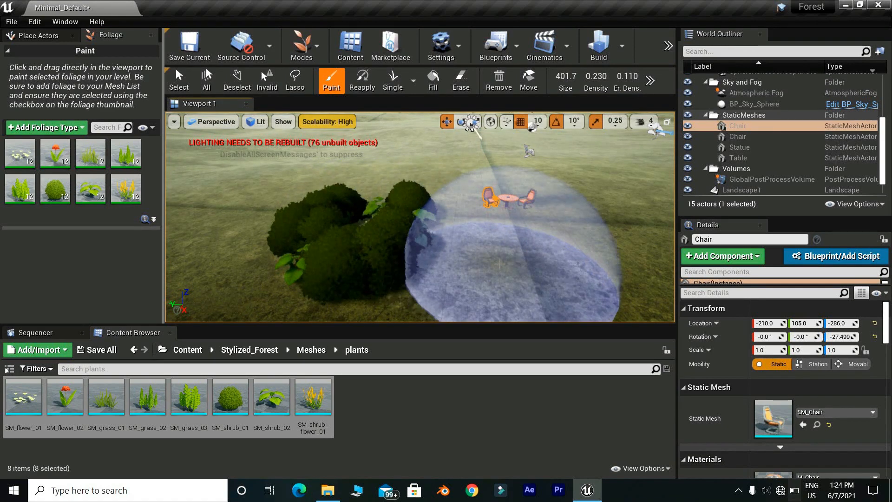
pyautogui.click(513, 261)
pyautogui.moveTo(517, 261)
pyautogui.mouseDown(button='right')
pyautogui.moveTo(539, 274)
pyautogui.moveTo(534, 289)
pyautogui.moveTo(543, 287)
pyautogui.moveTo(464, 256)
pyautogui.moveTo(382, 247)
pyautogui.mouseUp(button='right')
pyautogui.press('w')
pyautogui.press('s')
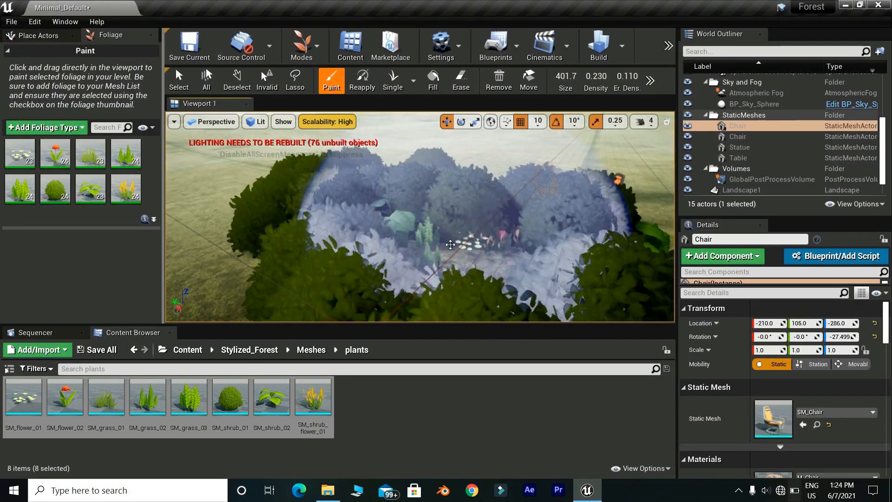
pyautogui.hotkey('ctrl', 'z')
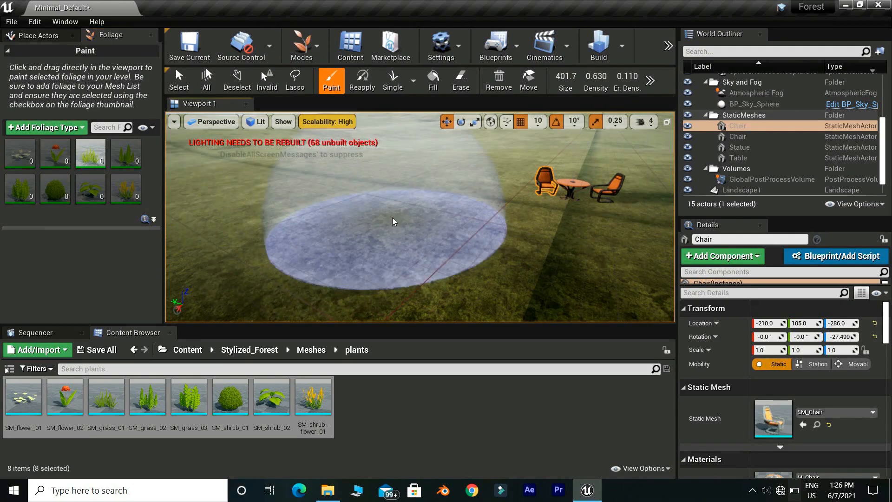
# Set the foliage brush size to 8192 and paint SM_grass_01 across the landscape
pyautogui.moveTo(394, 222); pyautogui.dragTo(403, 222, button='right')
pyautogui.press('s')
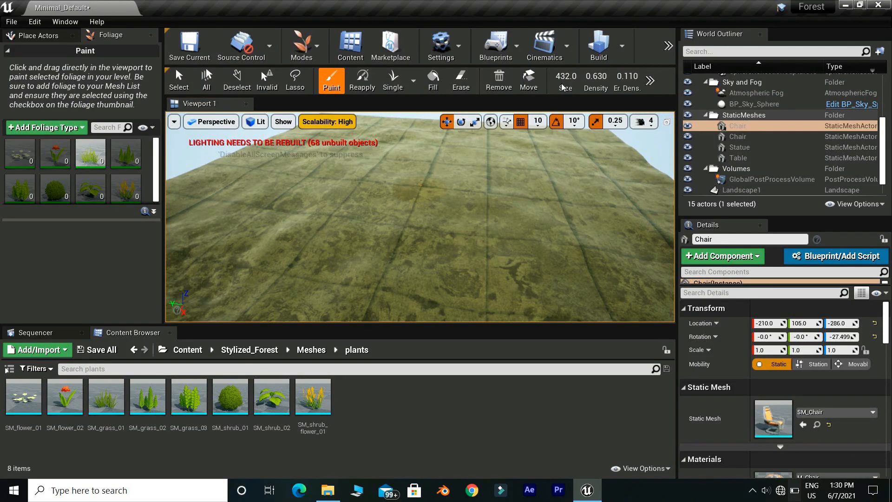
pyautogui.moveTo(566, 76); pyautogui.dragTo(575, 77)
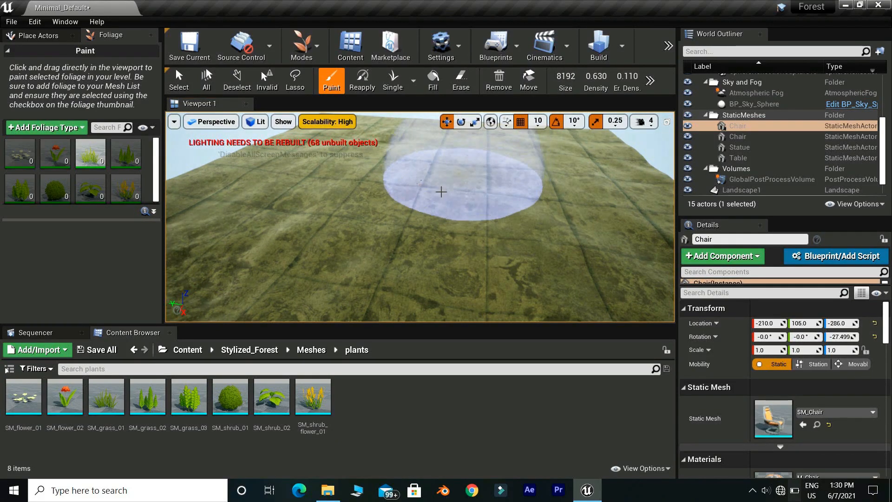
pyautogui.moveTo(382, 221)
pyautogui.mouseDown()
pyautogui.moveTo(261, 214)
pyautogui.moveTo(418, 140)
pyautogui.moveTo(409, 122)
pyautogui.moveTo(372, 139)
pyautogui.moveTo(405, 120)
pyautogui.mouseUp()
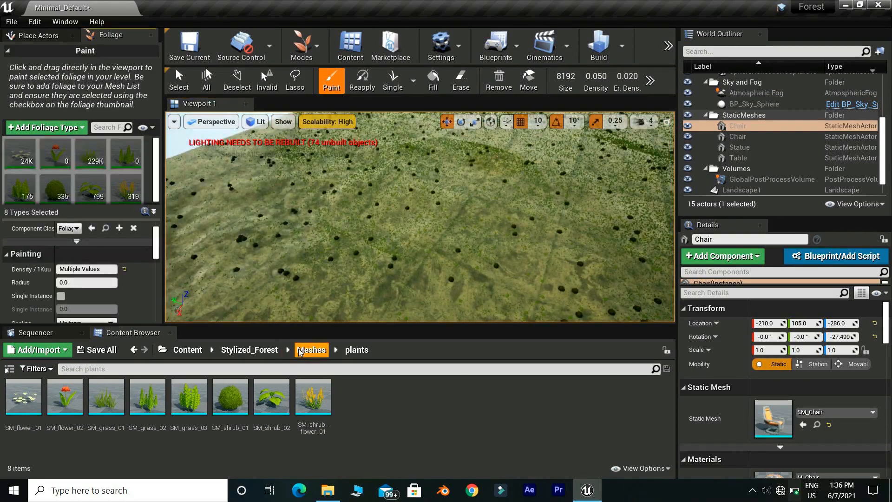
# Add all 18 meshes from Stylized_Forest/Meshes/trees as foliage types
pyautogui.click(299, 351)
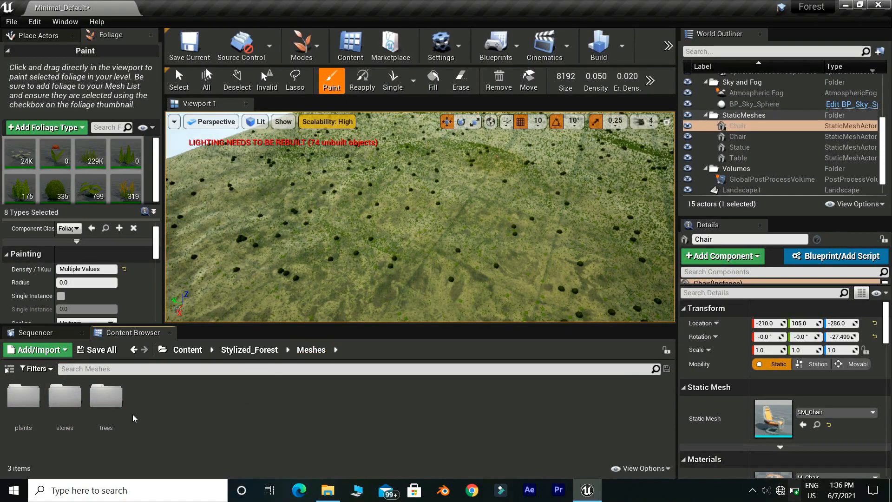
pyautogui.doubleClick(106, 397)
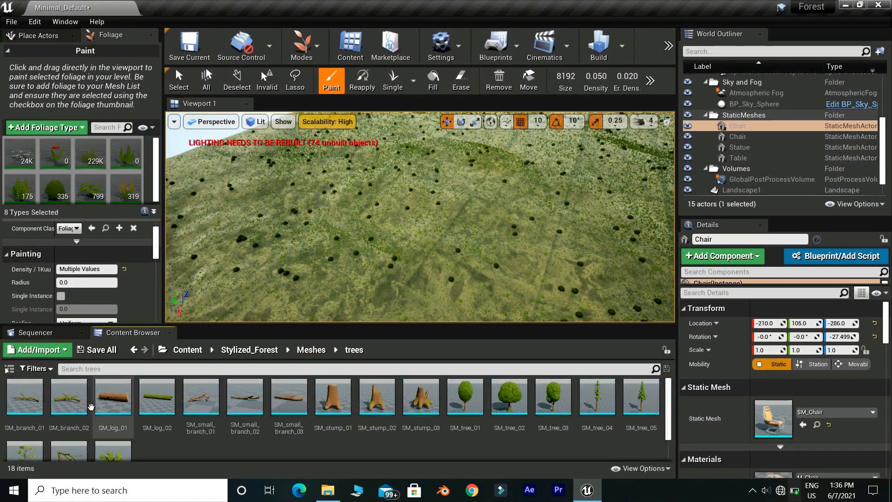
pyautogui.hotkey('ctrl', 'a')
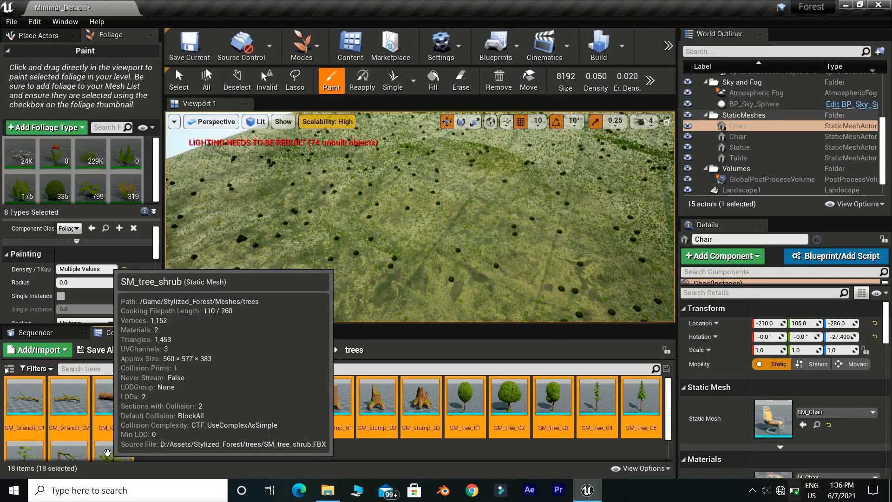
pyautogui.moveTo(209, 411); pyautogui.dragTo(56, 172)
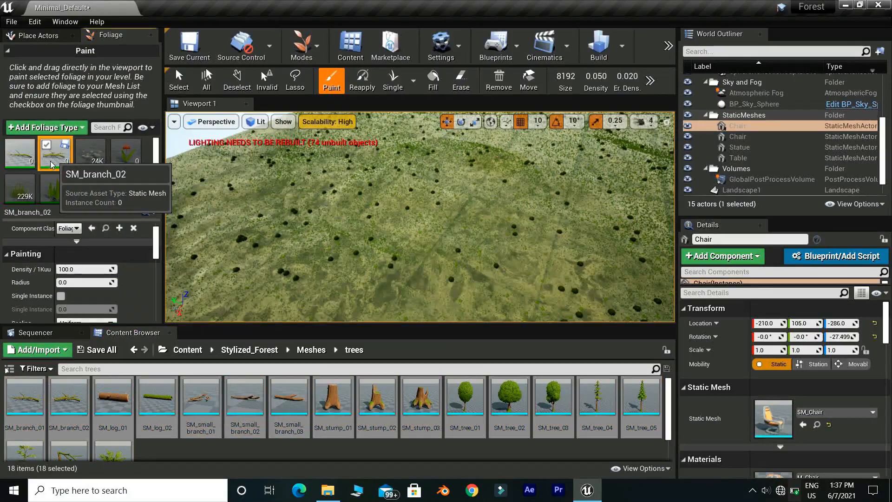
# Set the painting density of the SM_branch_01 foliage type to 3
pyautogui.click(25, 167)
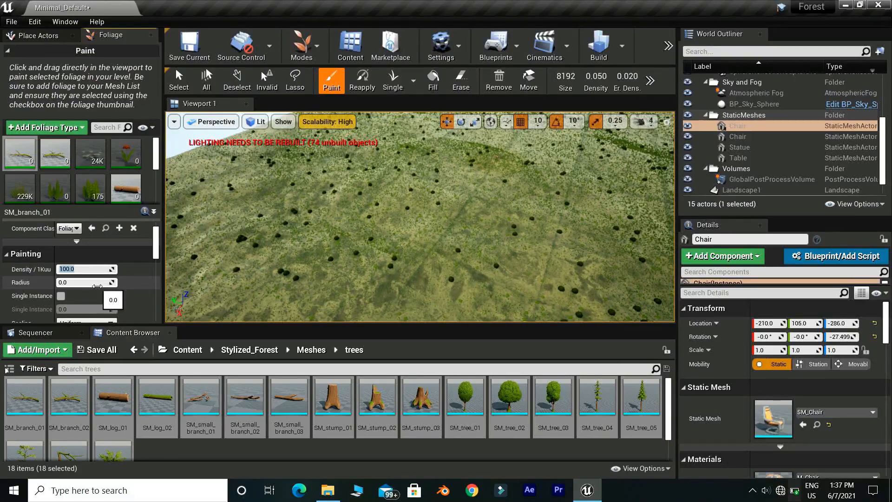
pyautogui.write('3')
pyautogui.press('Return')
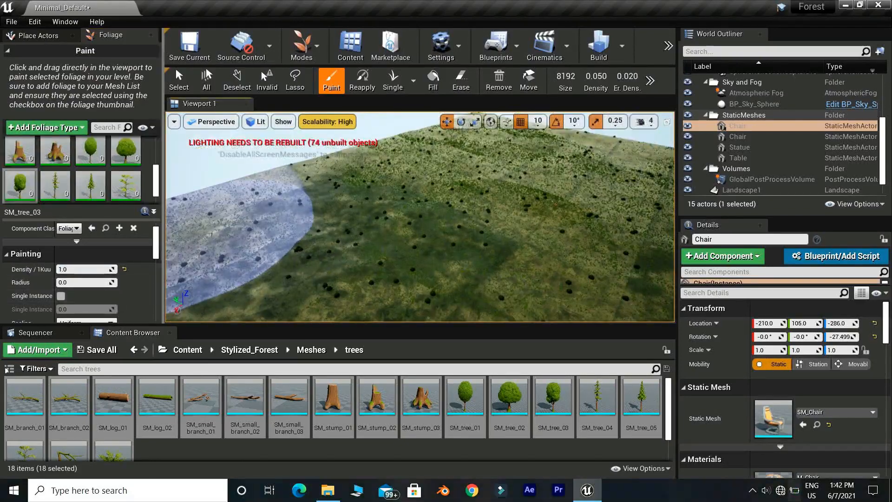
# Paint the stumps and trees across the landscape with a brush size of 8192 and a paint density of 0.05
pyautogui.moveTo(229, 249)
pyautogui.mouseDown()
pyautogui.moveTo(269, 255)
pyautogui.moveTo(488, 200)
pyautogui.mouseUp()
pyautogui.moveTo(591, 180)
pyautogui.mouseDown()
pyautogui.moveTo(656, 153)
pyautogui.moveTo(650, 195)
pyautogui.moveTo(544, 304)
pyautogui.moveTo(561, 279)
pyautogui.moveTo(502, 210)
pyautogui.mouseUp()
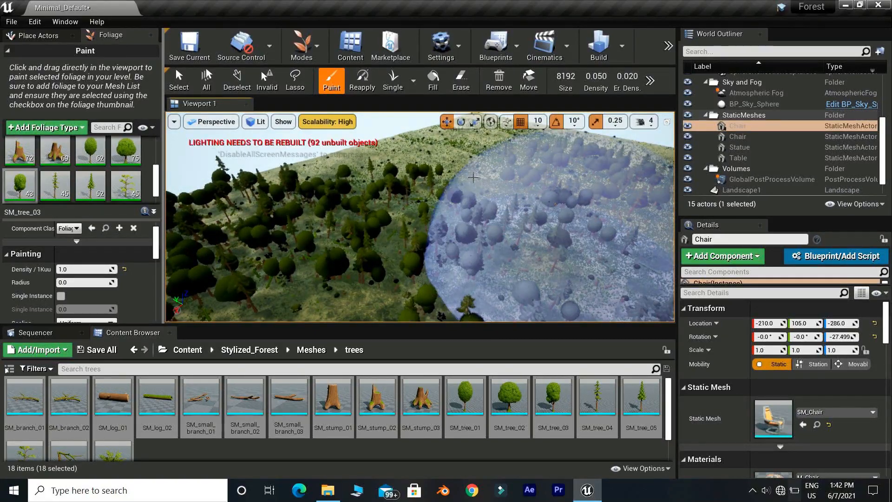
pyautogui.moveTo(428, 151); pyautogui.dragTo(476, 151)
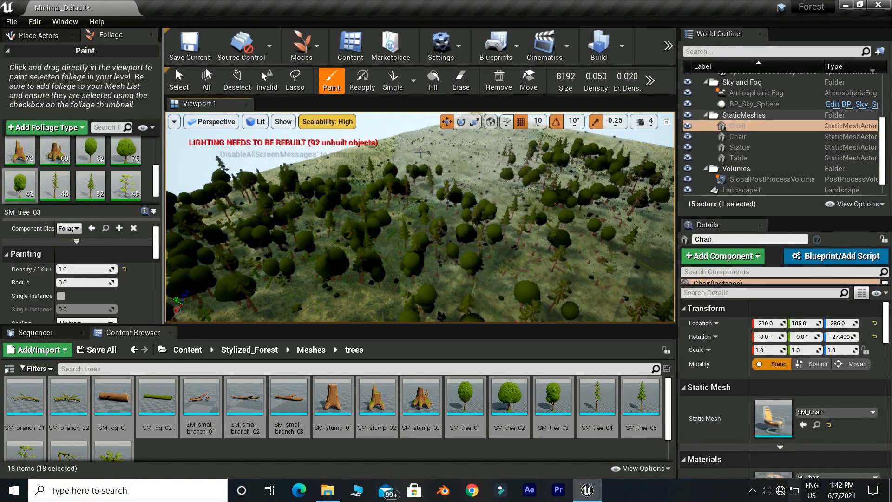
pyautogui.moveTo(477, 150); pyautogui.dragTo(506, 165, button='right')
pyautogui.moveTo(483, 264); pyautogui.dragTo(478, 243, button='right')
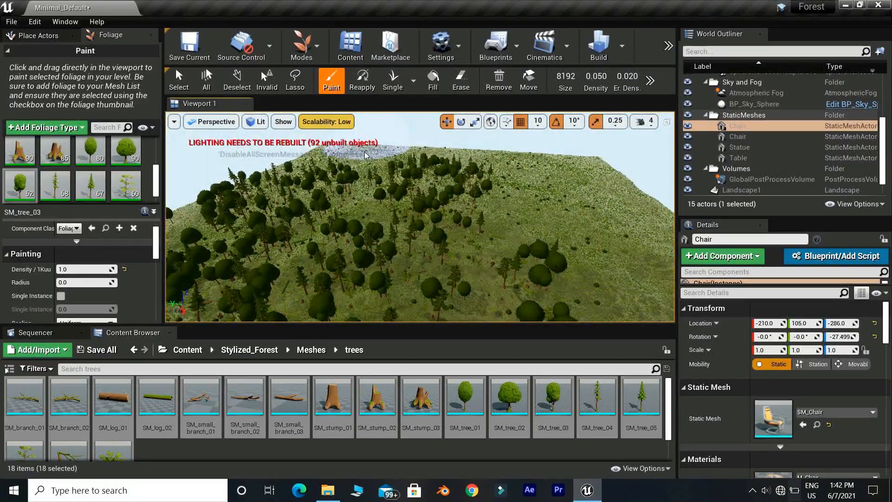
pyautogui.moveTo(359, 158)
pyautogui.mouseDown()
pyautogui.moveTo(459, 153)
pyautogui.moveTo(565, 198)
pyautogui.moveTo(573, 192)
pyautogui.moveTo(497, 259)
pyautogui.mouseUp()
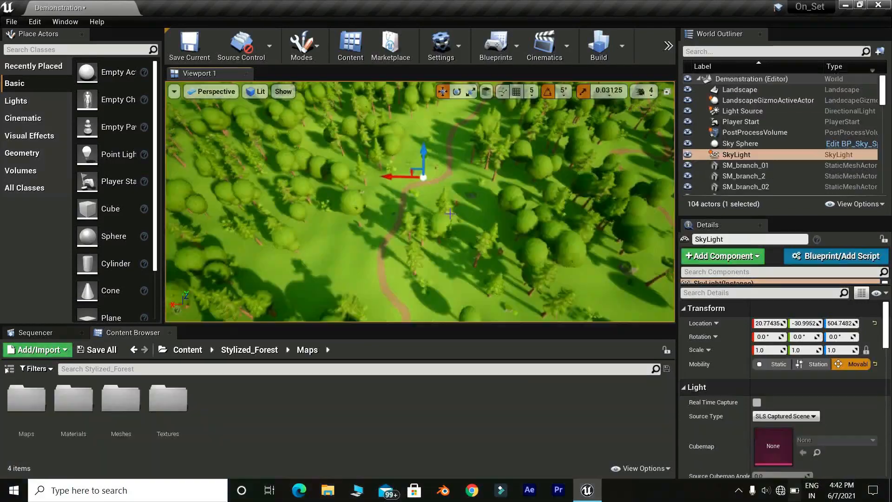
# Place an Exponential Height Fog actor from the visual effects in the Demonstration level
pyautogui.moveTo(480, 221); pyautogui.dragTo(604, 209, button='right')
pyautogui.press('d')
pyautogui.press('s')
pyautogui.press('w')
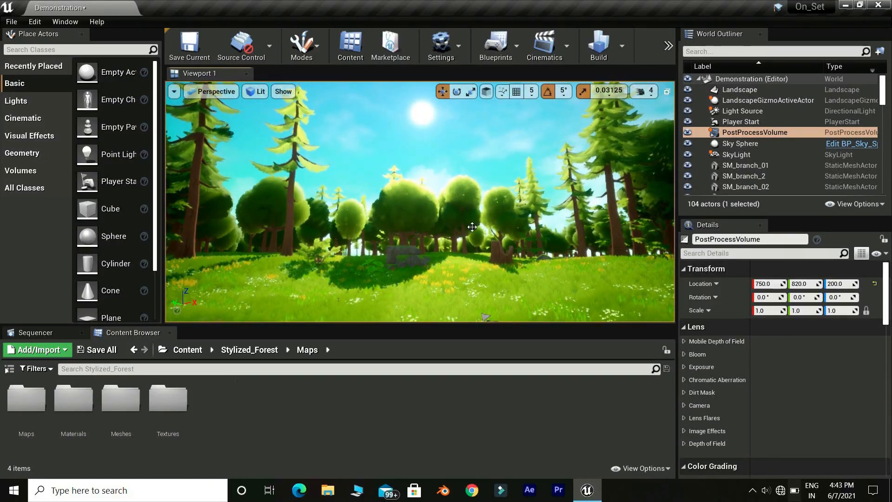
pyautogui.click(24, 136)
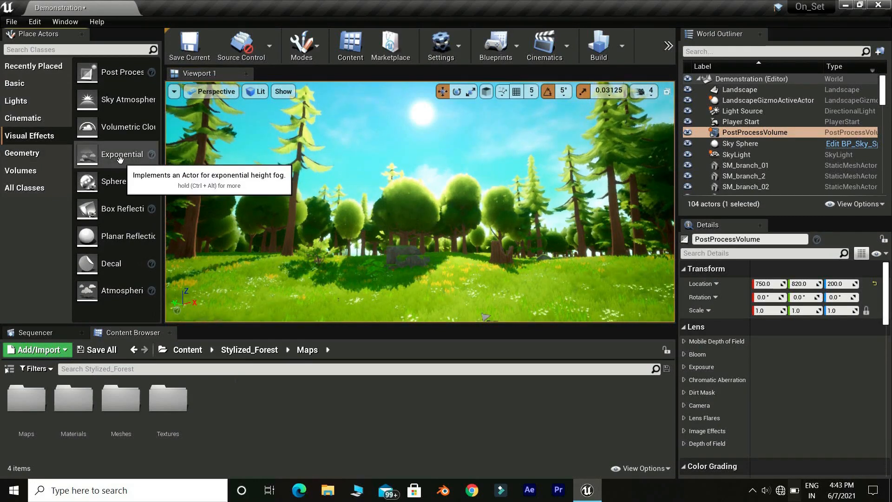
pyautogui.moveTo(121, 159); pyautogui.dragTo(360, 235)
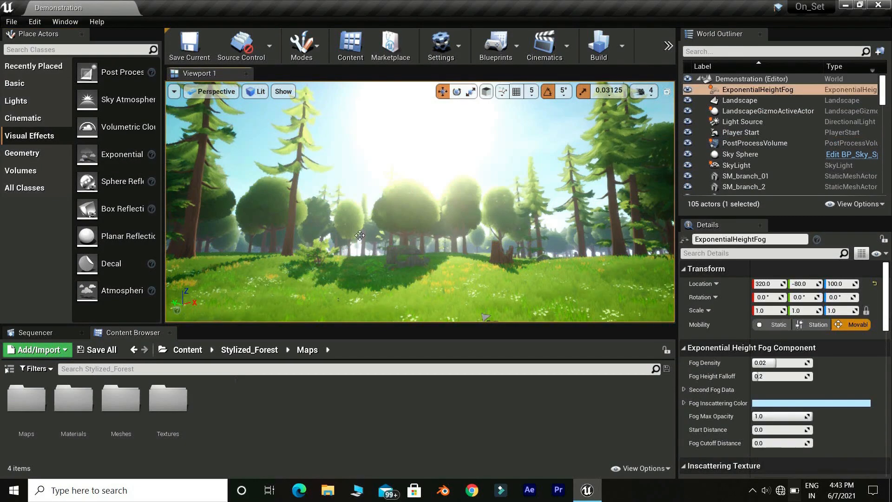
# Place a second Post Process Volume on the grass beside the tree stump
pyautogui.moveTo(458, 252); pyautogui.dragTo(251, 261, button='right')
pyautogui.press('s')
pyautogui.moveTo(450, 224); pyautogui.dragTo(442, 207, button='right')
pyautogui.press('d')
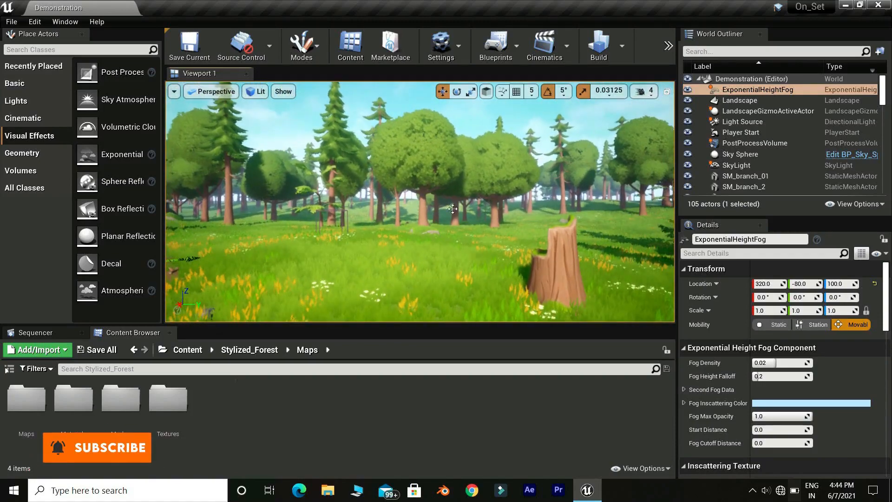
pyautogui.moveTo(417, 244); pyautogui.dragTo(438, 241, button='right')
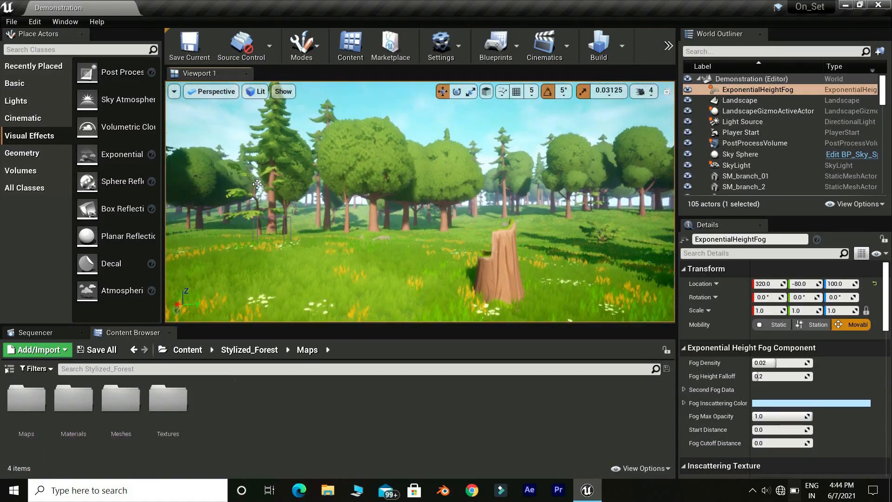
pyautogui.moveTo(116, 72); pyautogui.dragTo(375, 243)
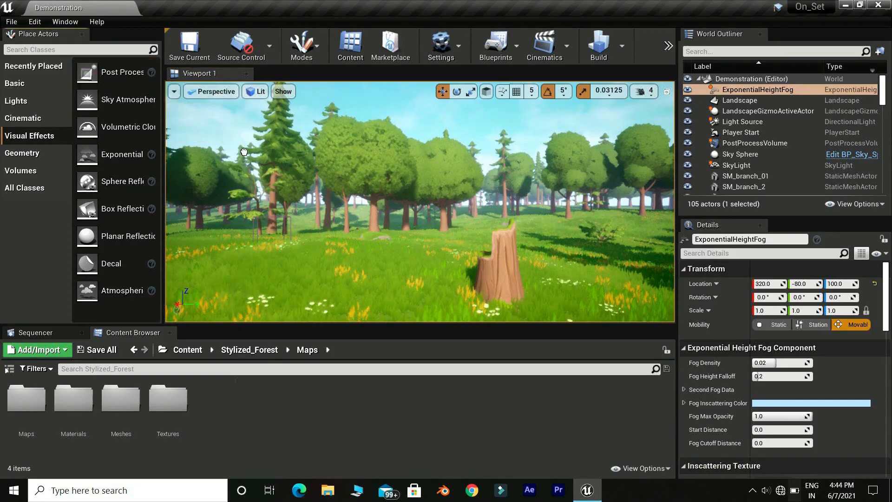
pyautogui.moveTo(415, 308); pyautogui.dragTo(424, 310)
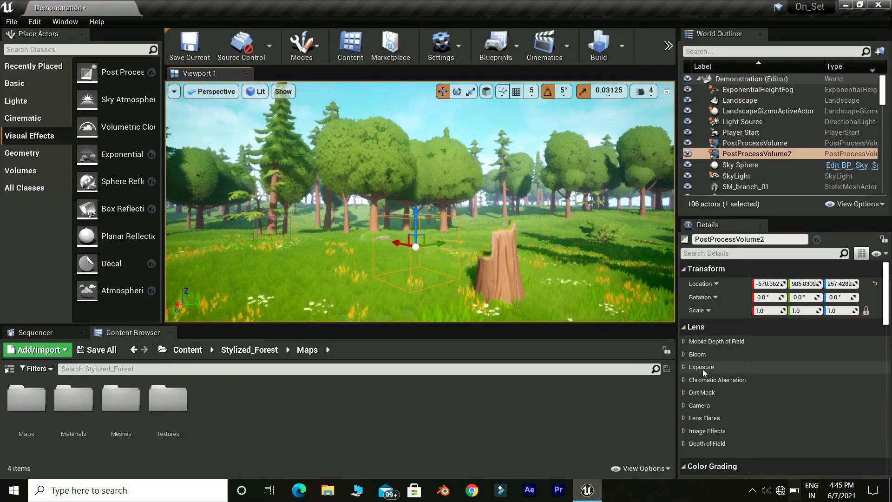
# Examine the white balance and other color grading settings of the new Post Process Volume
pyautogui.scroll(-3, 702, 364)
pyautogui.scroll(-5, 704, 321)
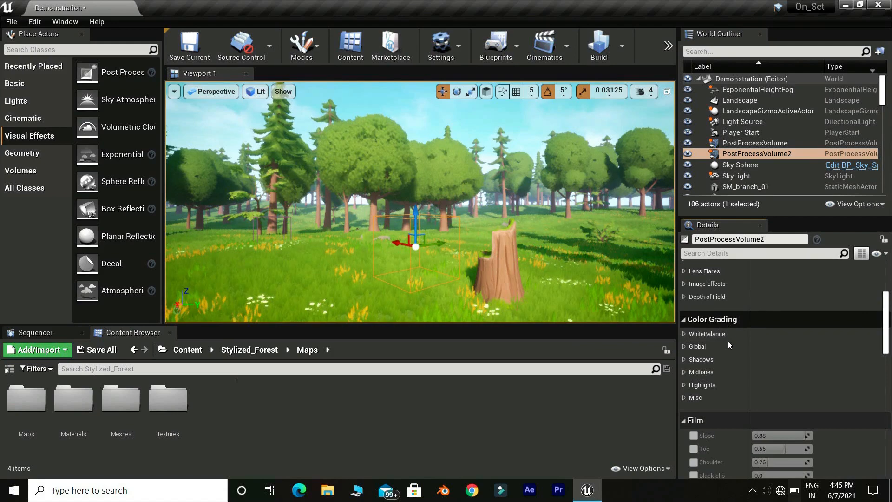
pyautogui.scroll(-2, 728, 345)
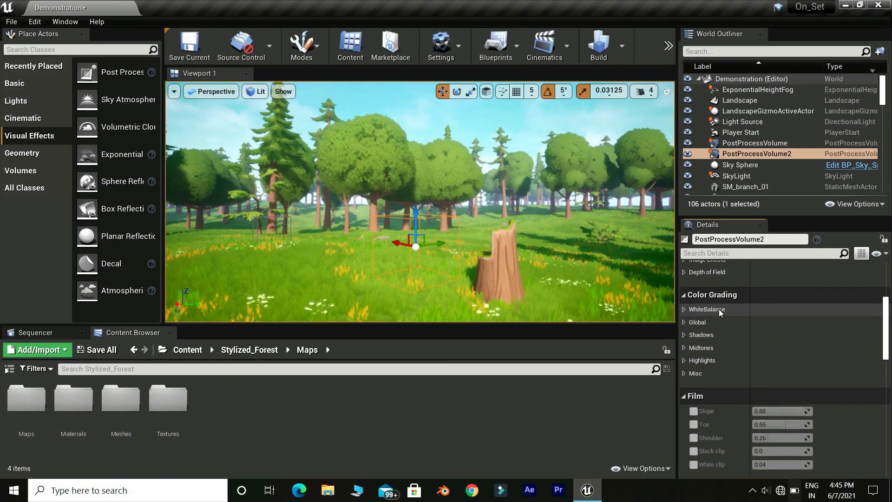
pyautogui.click(719, 313)
pyautogui.click(715, 313)
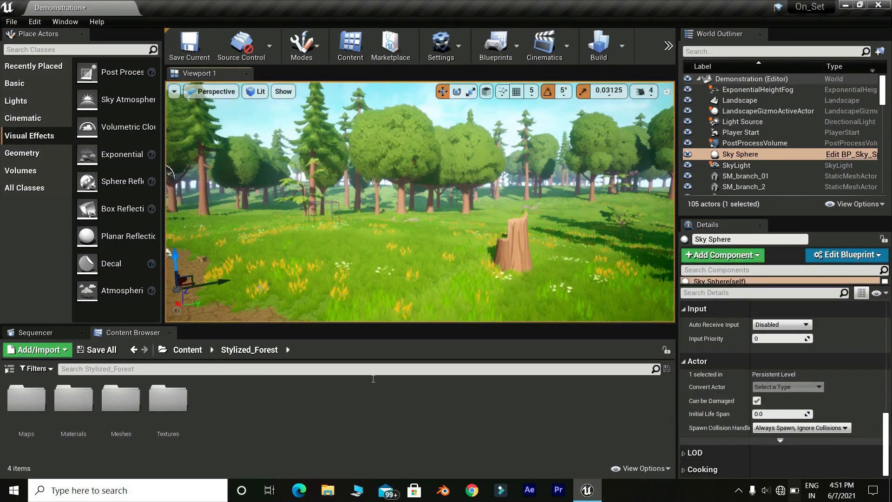
# Place SM_tree_03 from Stylized_Forest/Meshes/trees on the grass near the tree stump
pyautogui.doubleClick(108, 412)
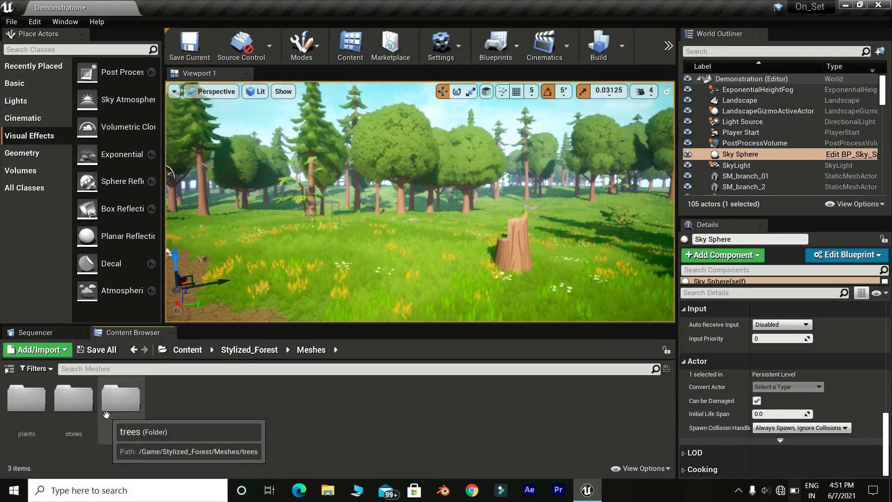
pyautogui.doubleClick(121, 401)
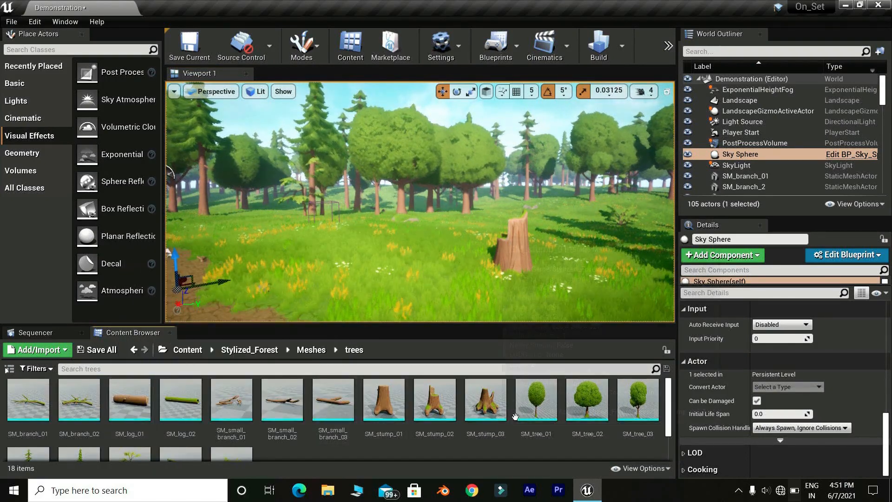
pyautogui.moveTo(637, 400); pyautogui.dragTo(312, 260)
pyautogui.moveTo(313, 260); pyautogui.dragTo(312, 217, button='right')
pyautogui.moveTo(384, 286); pyautogui.dragTo(390, 238, button='right')
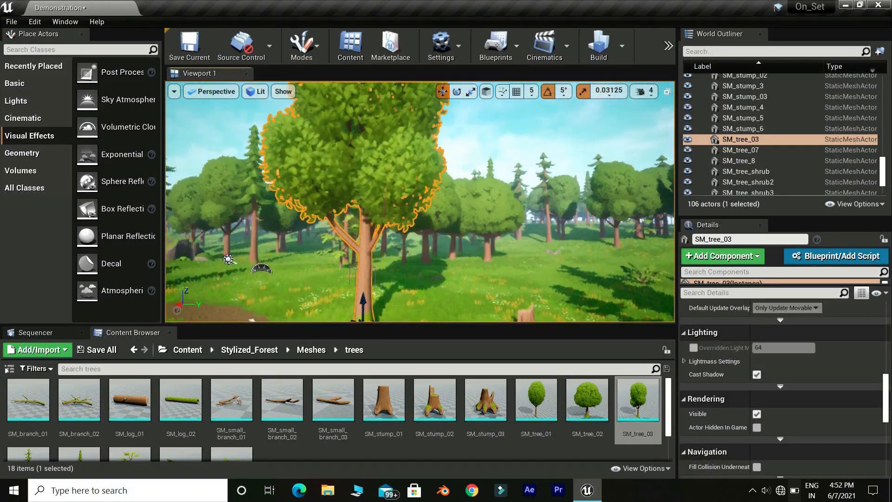
pyautogui.moveTo(420, 276); pyautogui.dragTo(391, 229, button='right')
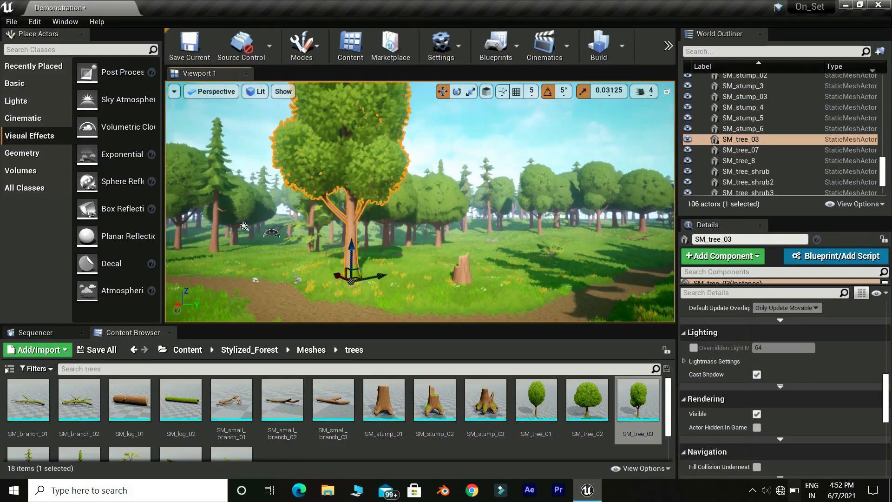
pyautogui.click(452, 153)
pyautogui.press('w')
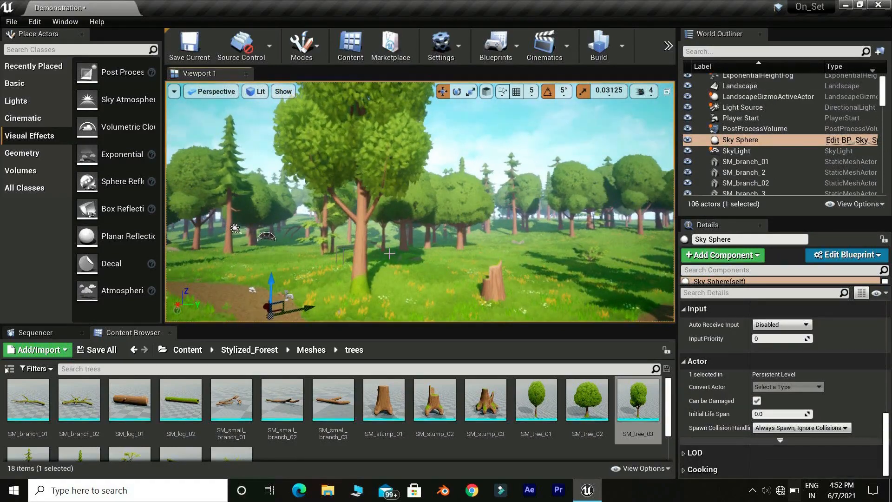
pyautogui.press('w')
pyautogui.moveTo(410, 232)
pyautogui.mouseDown(button='right')
pyautogui.moveTo(410, 281)
pyautogui.moveTo(400, 228)
pyautogui.mouseUp(button='right')
pyautogui.press('s')
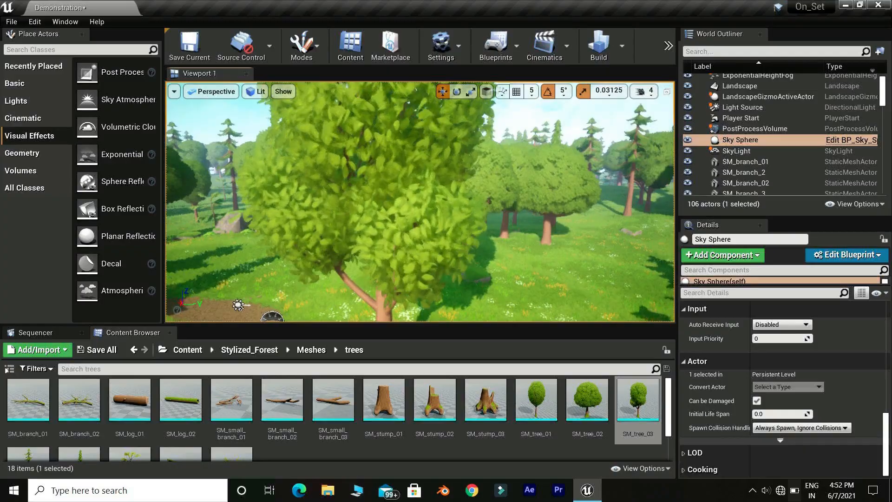